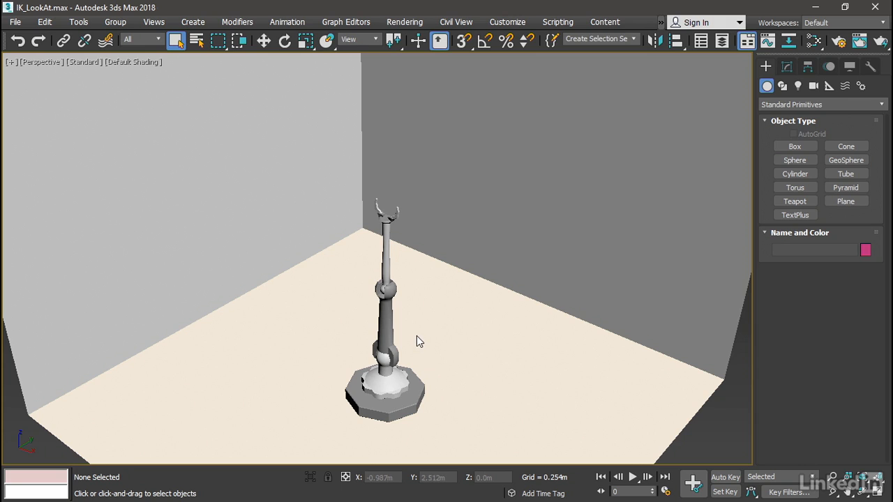
Select the robot's turntable and set the Rotate tool's reference coordinate system to Gimbal.
scroll(416, 335, "up", 3)
scroll(417, 335, "up", 4)
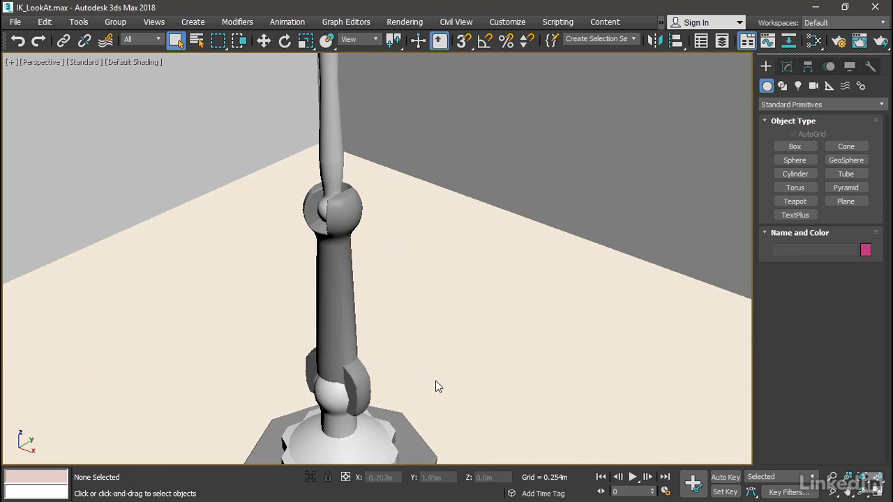
scroll(451, 287, "down", 5)
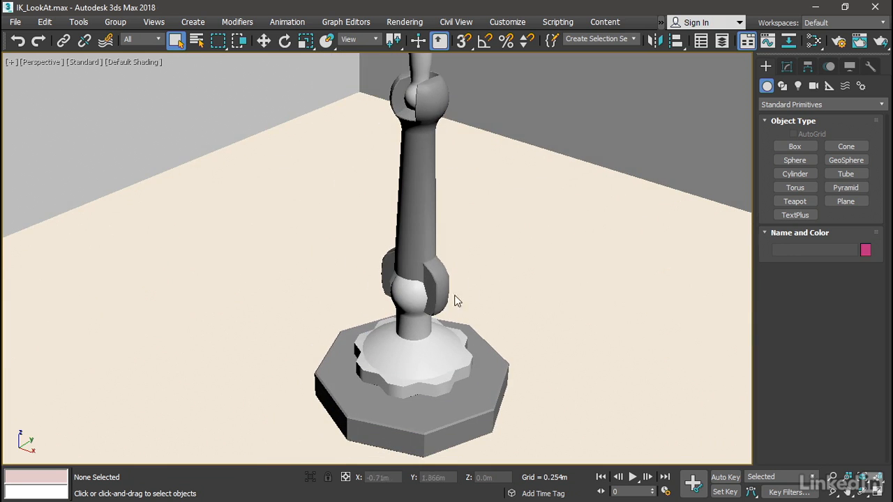
middle_click_drag(454, 300, 395, 331, "alt")
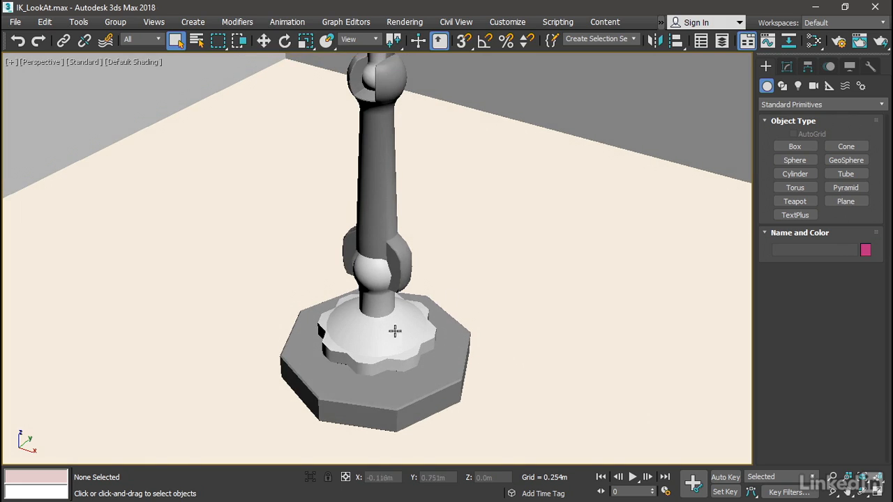
left_click(309, 368)
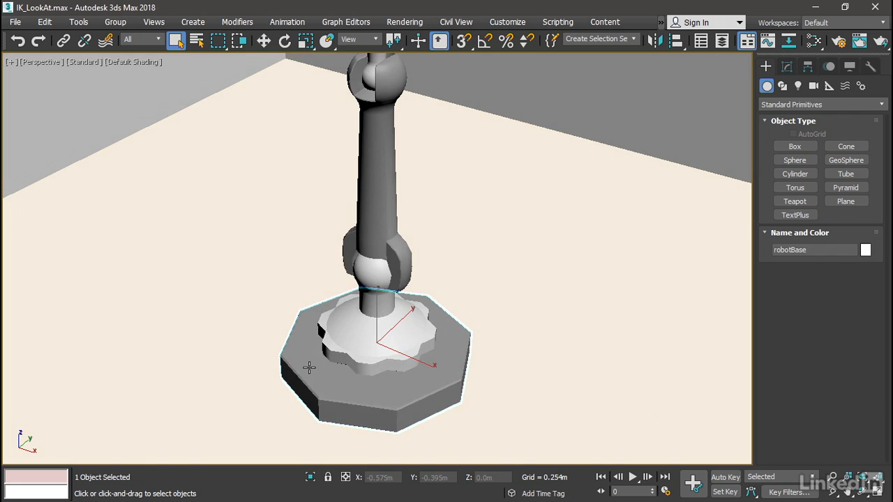
left_click(348, 332)
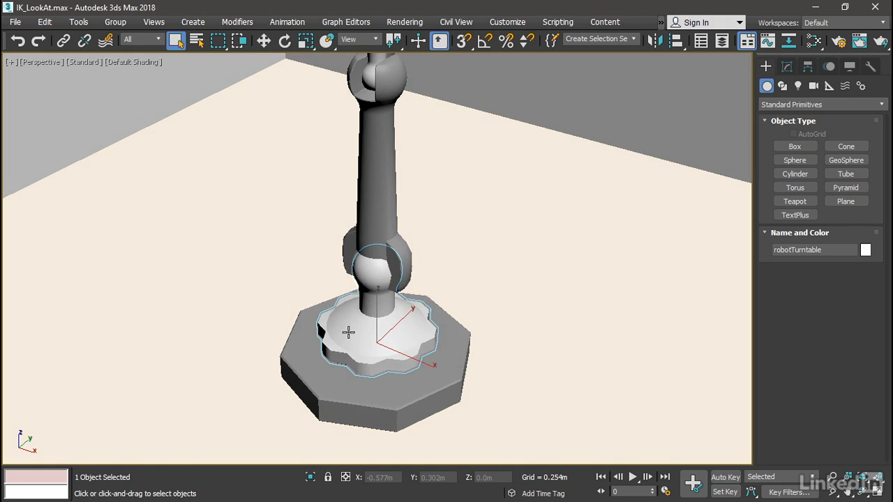
left_click(284, 42)
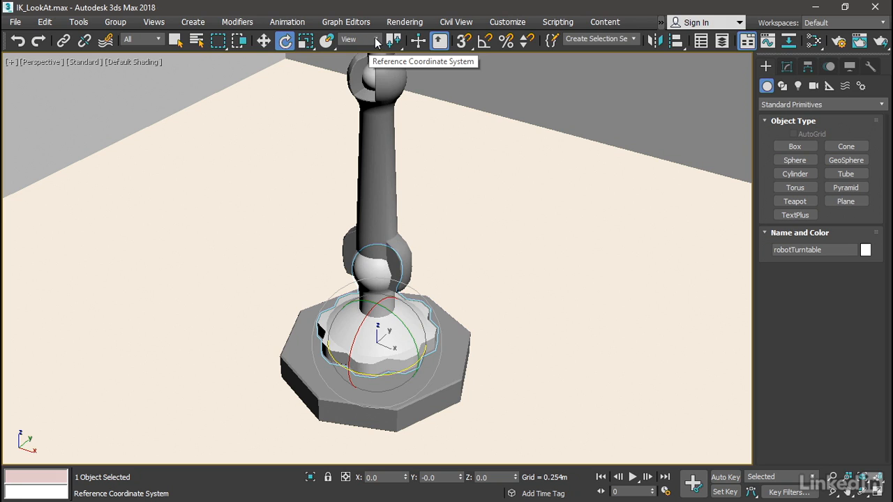
left_click(376, 39)
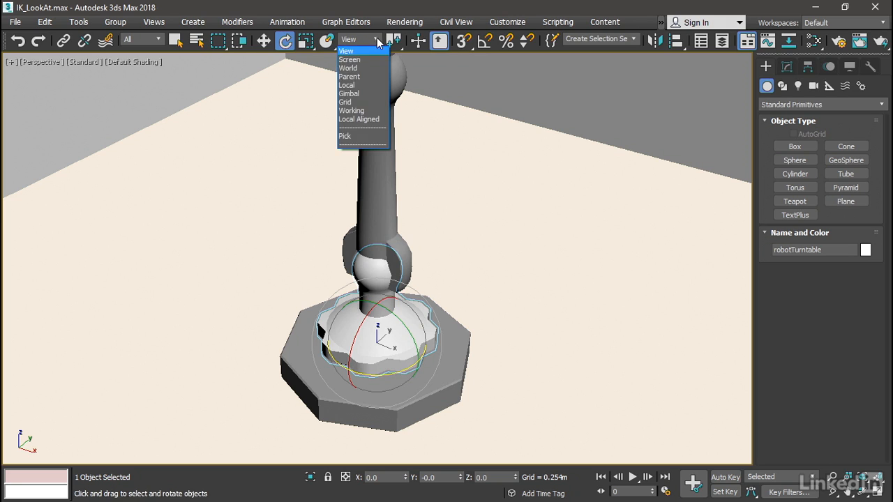
left_click(374, 93)
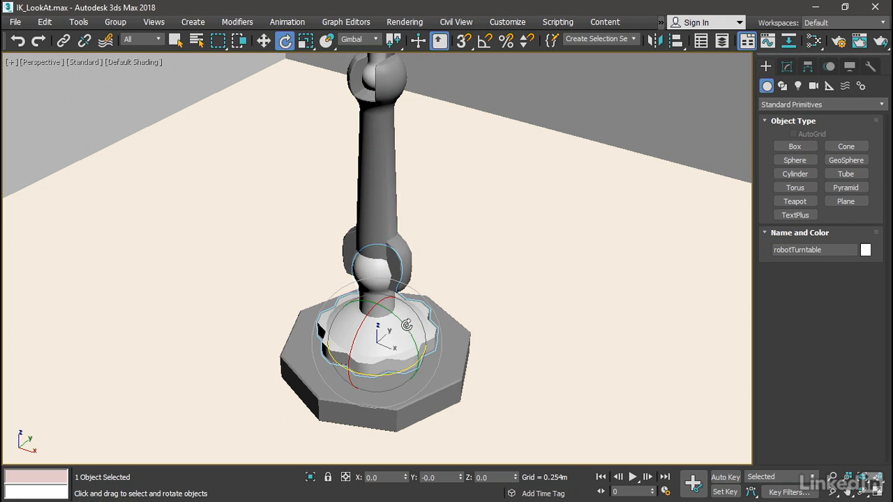
Test-rotate the turntable about its Z axis and the shoulder about its X axis, undoing each rotation.
left_click_drag(375, 380, 543, 286)
key("ctrl+z")
middle_click_drag(495, 215, 499, 335)
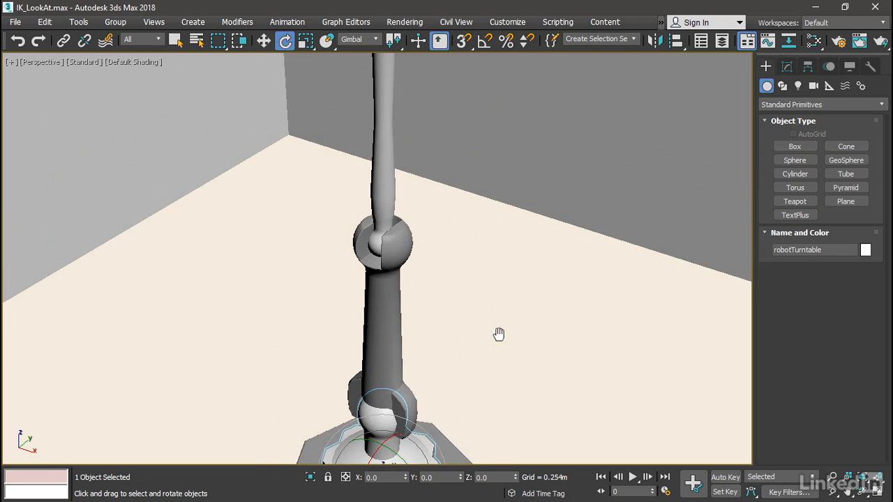
left_click(378, 335)
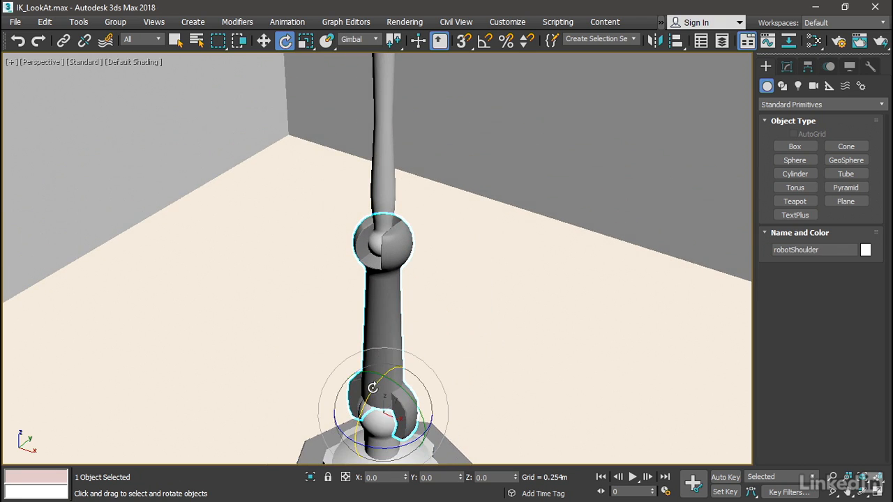
left_click_drag(367, 384, 499, 342)
key("ctrl+z")
Rotate the robot's elbow about 30.9 degrees around its X axis to give the arm a bend.
middle_click_drag(489, 209, 489, 208, "alt")
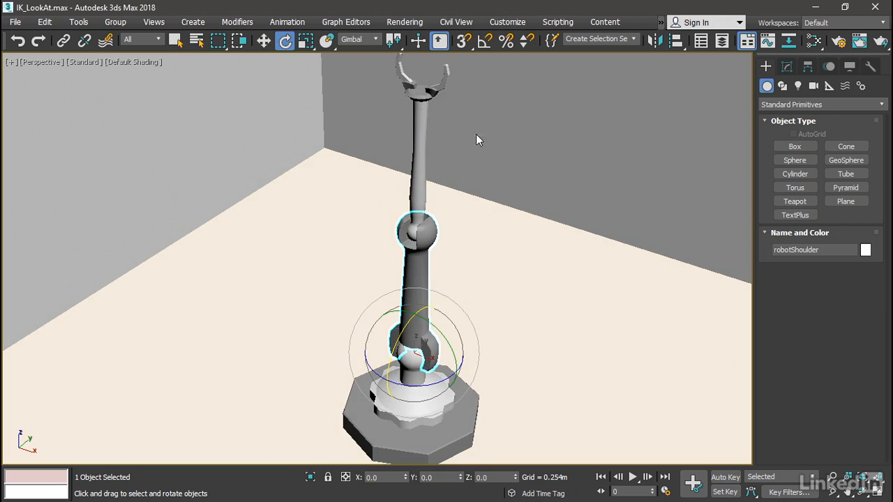
left_click(418, 144)
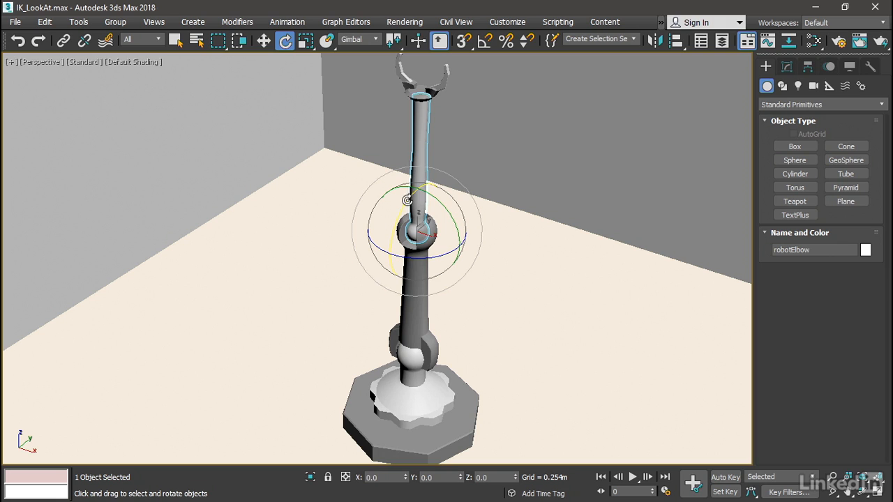
left_click_drag(408, 200, 392, 236)
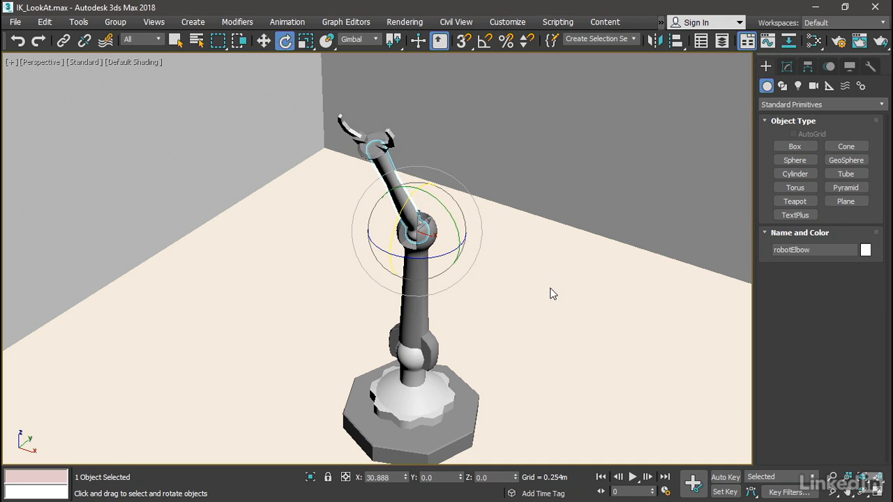
Create an HI Solver IK chain running from the robot's shoulder to its wrist.
left_click(412, 324)
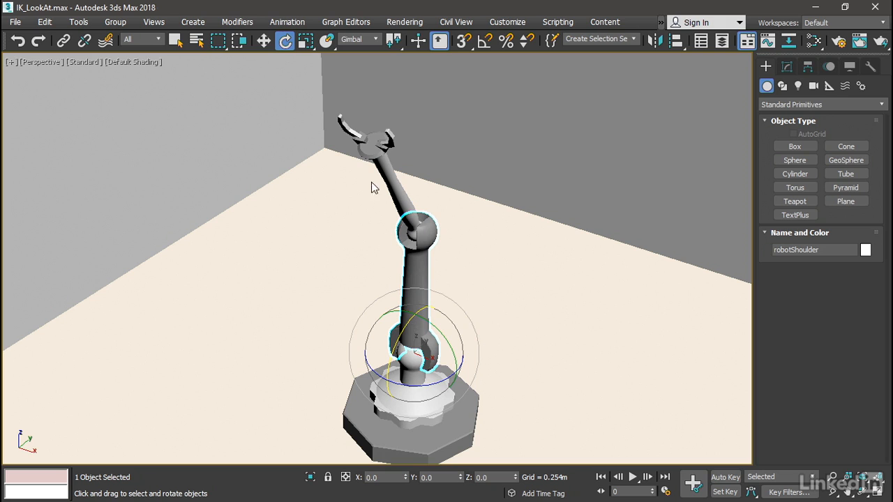
left_click(286, 22)
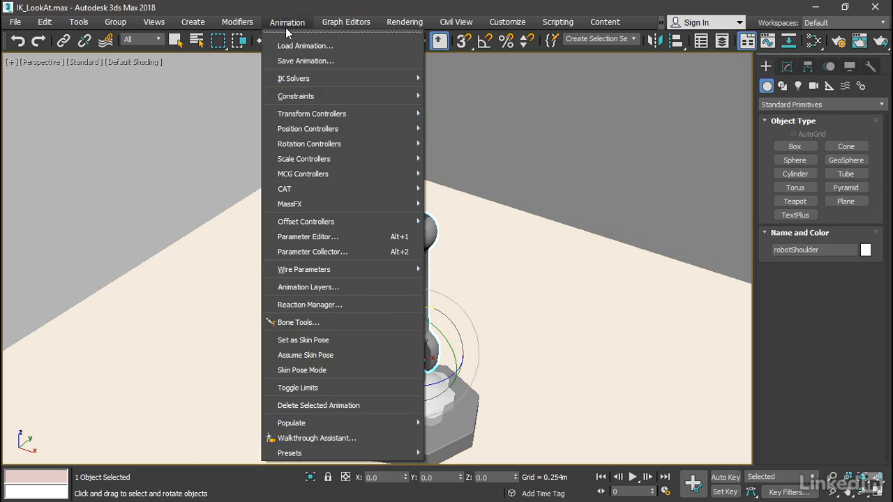
mouse_move(296, 76)
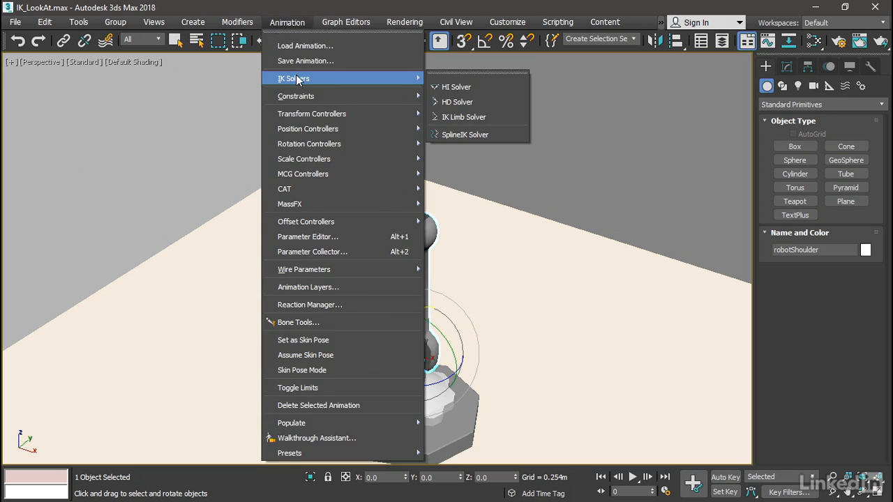
left_click(493, 88)
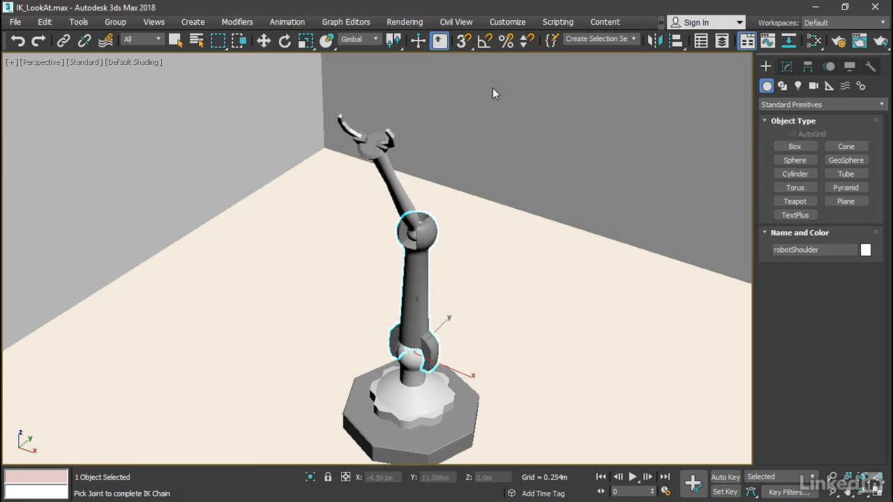
left_click(365, 150)
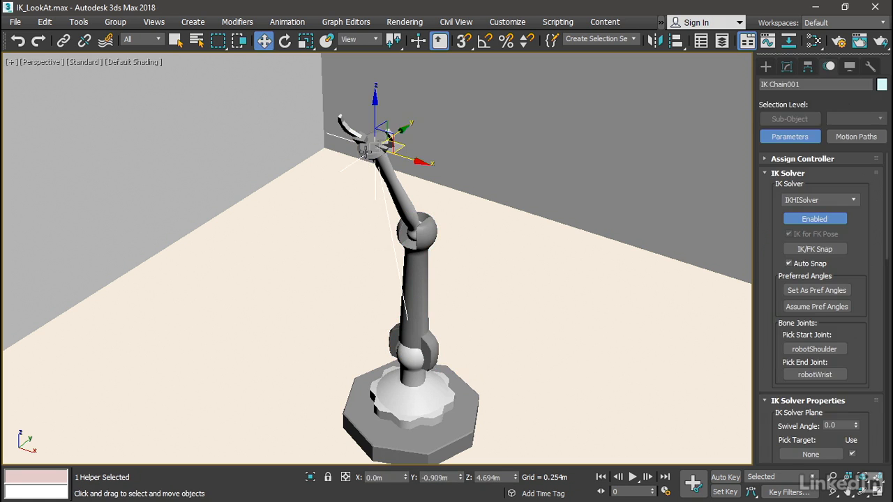
Try moving the IK goal mainly along the Y axis to test the arm, and undo the move.
middle_click_drag(565, 298, 511, 292, "alt")
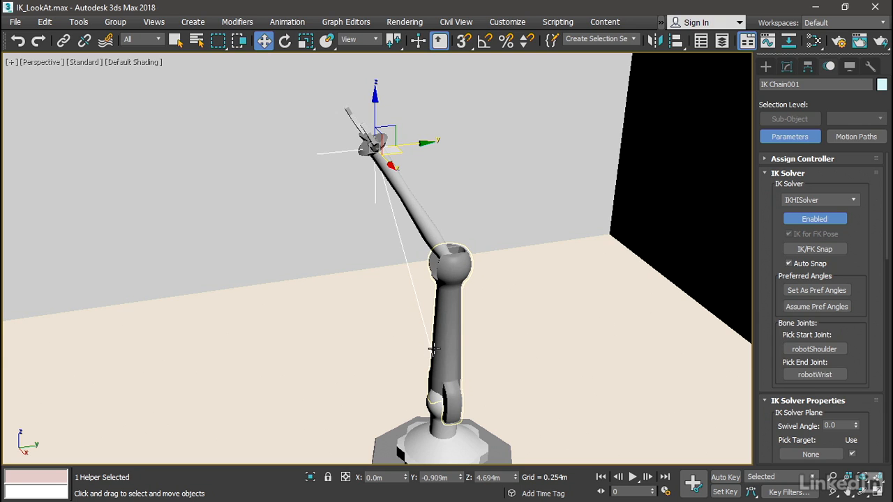
middle_click_drag(502, 196, 528, 209, "alt")
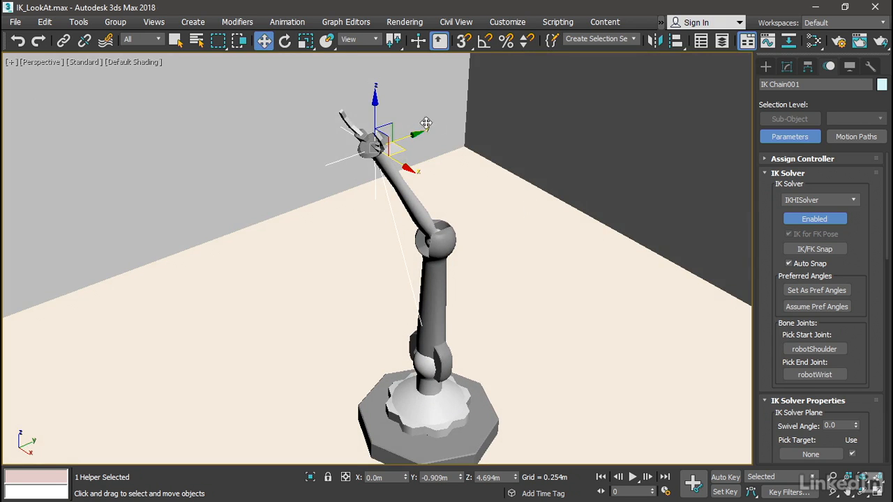
left_click_drag(419, 131, 481, 114)
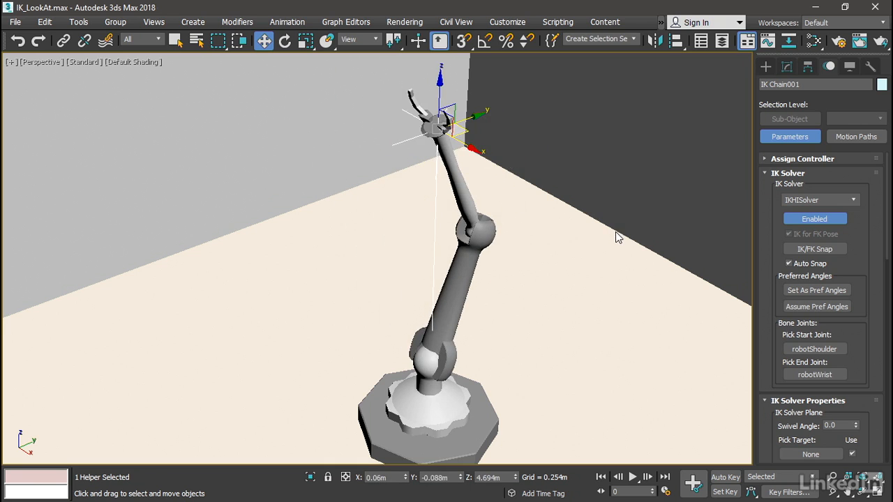
key("ctrl+z")
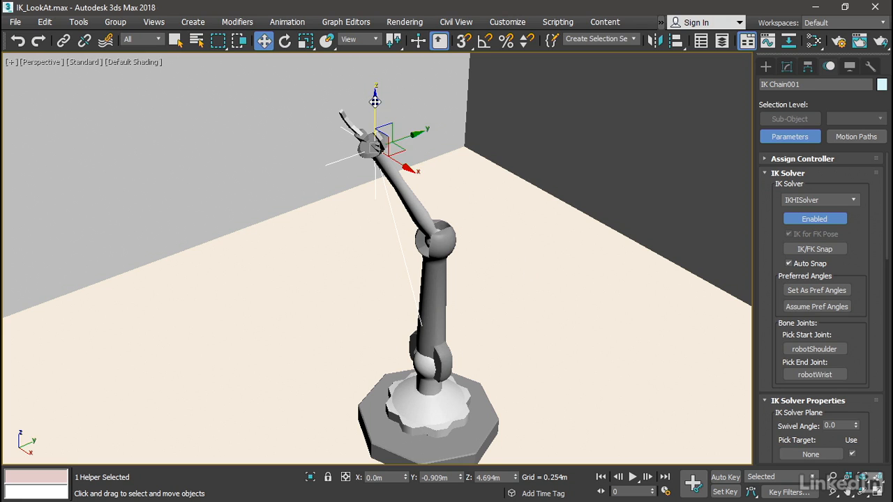
Lower the IK goal to about 3.54 m in Z, then test a move along X and undo only that one.
left_click_drag(375, 102, 363, 199)
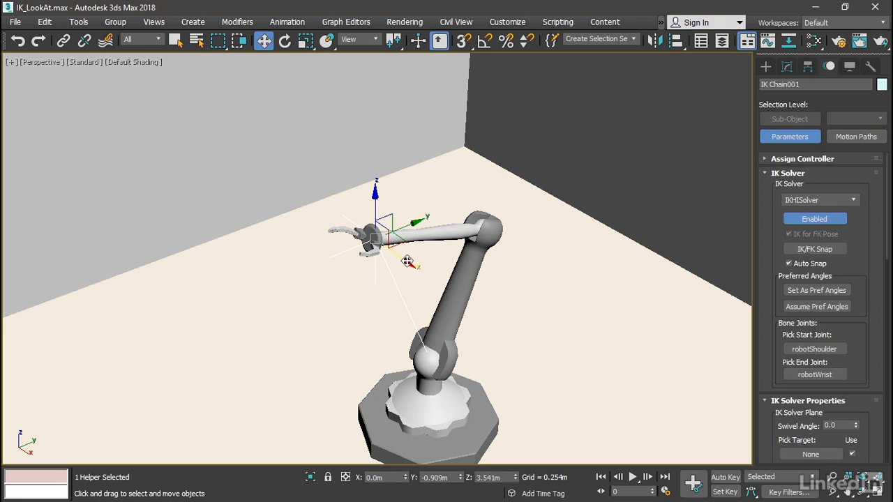
left_click_drag(407, 262, 391, 198)
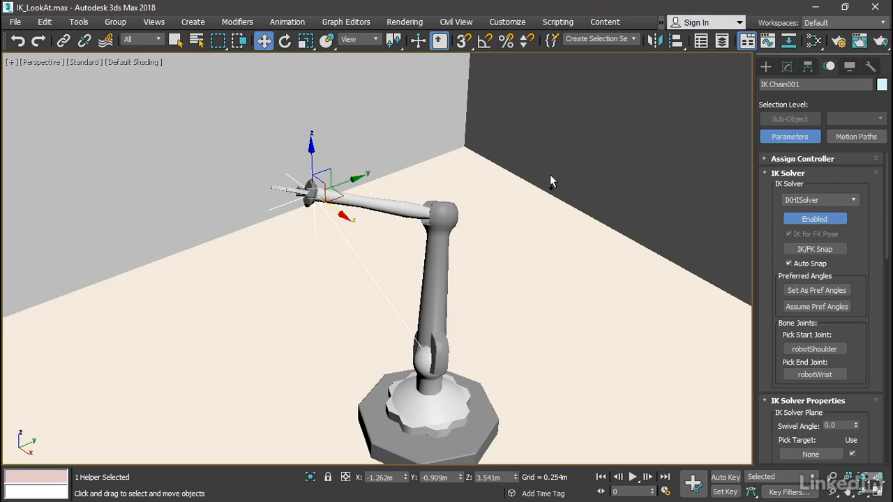
key("ctrl+z")
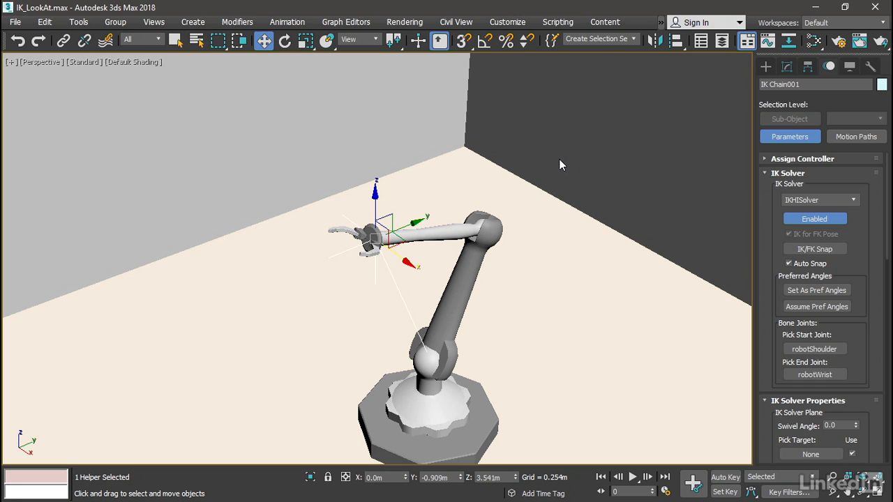
Create a Point helper on the floor beside the robot and switch to the Move tool.
left_click(766, 67)
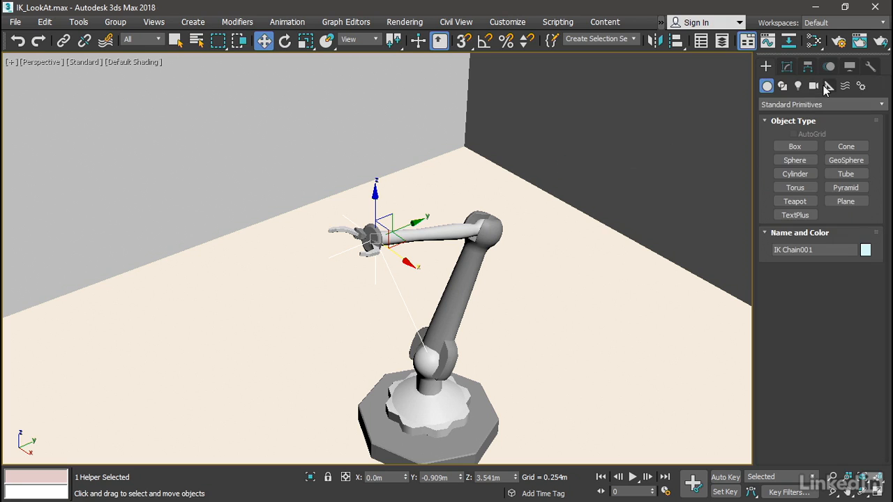
left_click(825, 85)
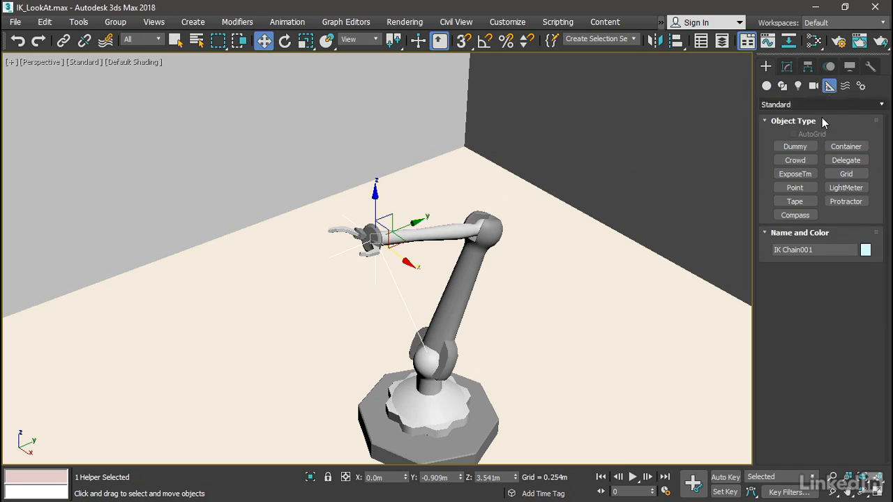
left_click(810, 187)
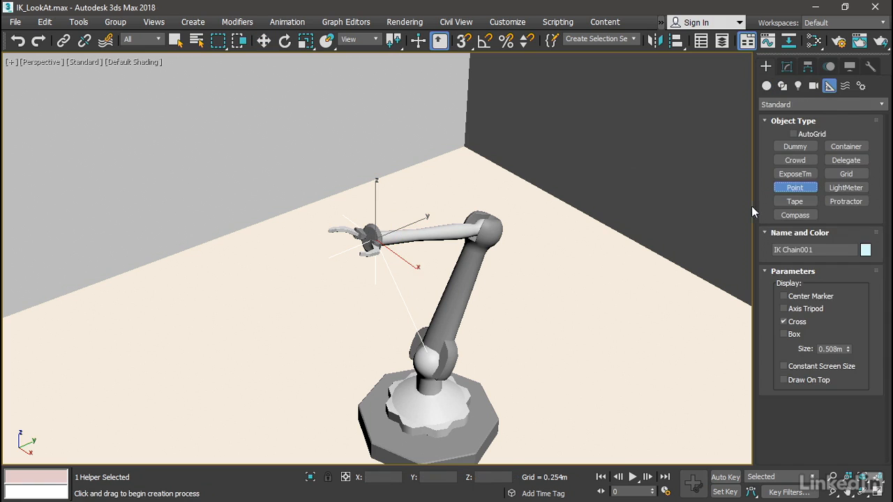
left_click(236, 314)
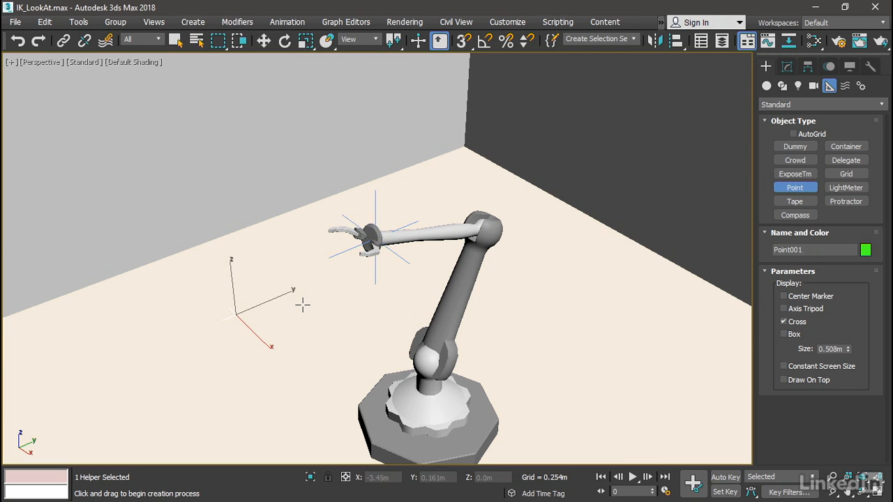
key("w")
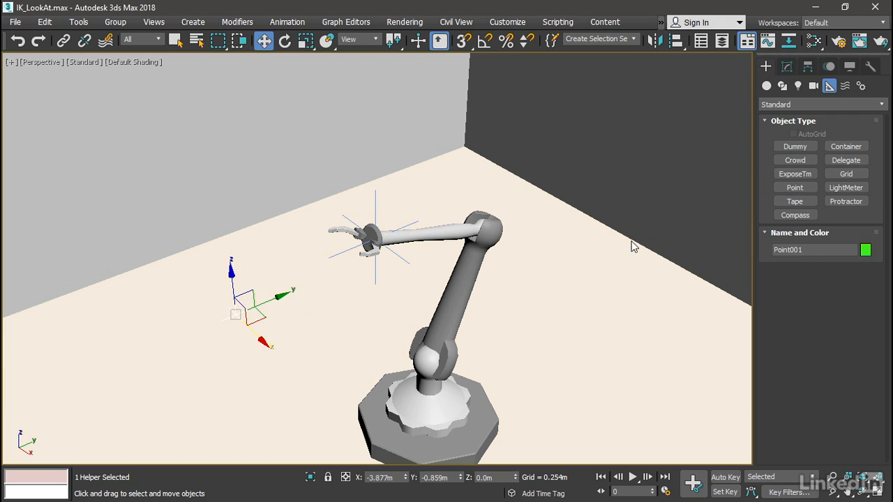
Rename the point helper "IK swivel helper" and set its size to 1 m.
left_click(786, 67)
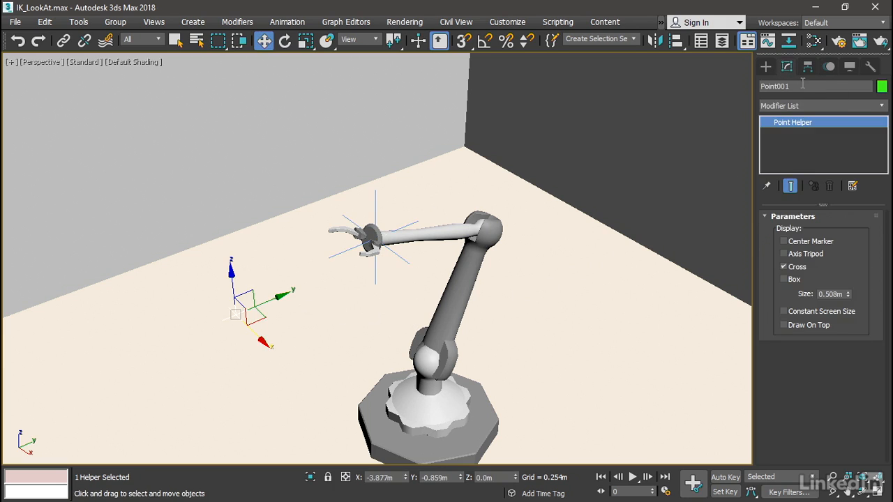
left_click(751, 82)
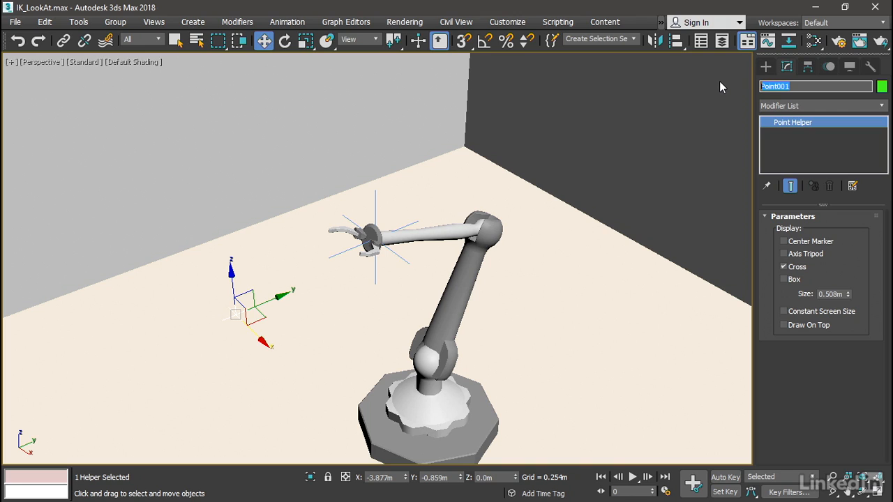
type("IK swivel helper")
key("Return")
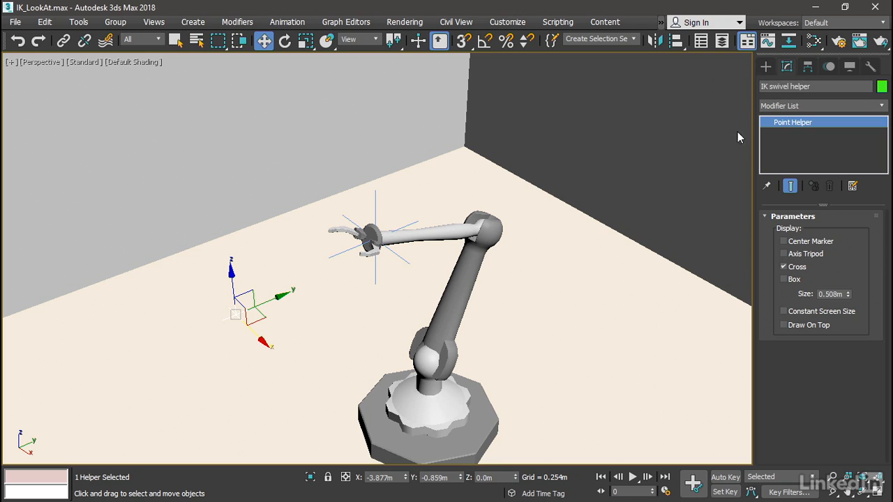
double_click(821, 293)
type("1")
key("Return")
Position the IK swivel helper above the robot at X 0, Y 0 and Z 10 m.
right_click(404, 480)
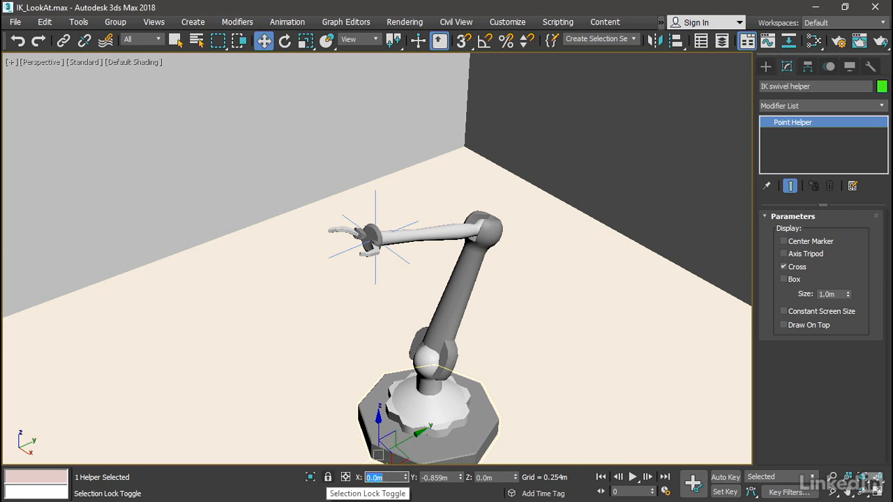
left_click_drag(452, 479, 409, 478)
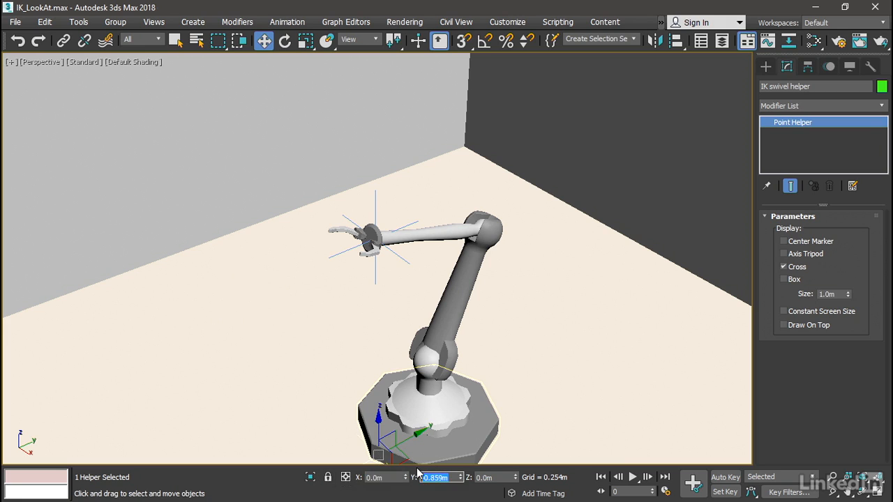
type("0")
key("Return")
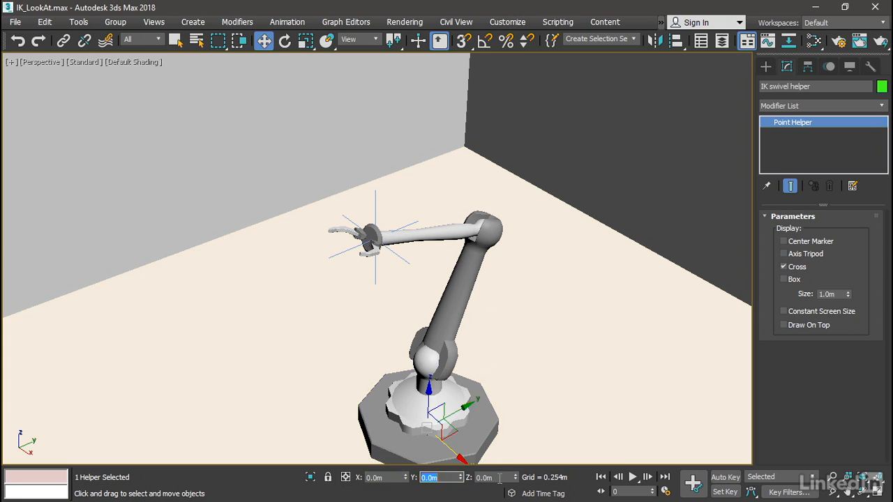
left_click_drag(499, 479, 470, 480)
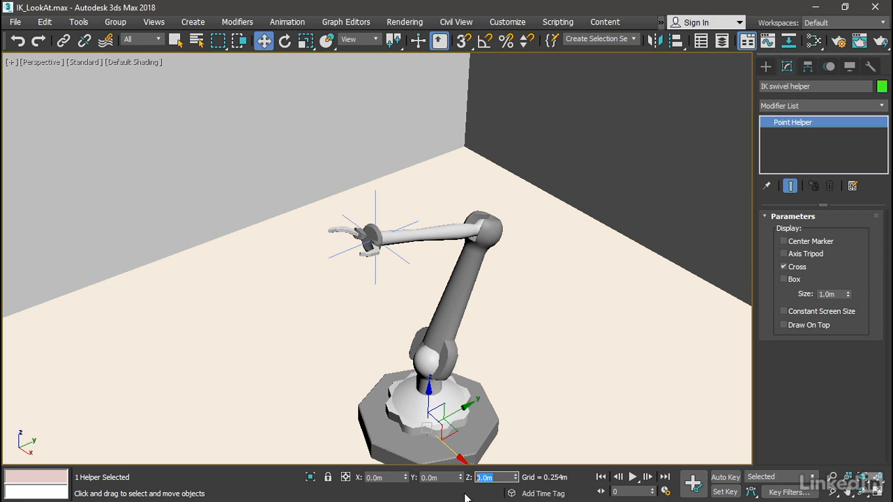
type("10")
key("Return")
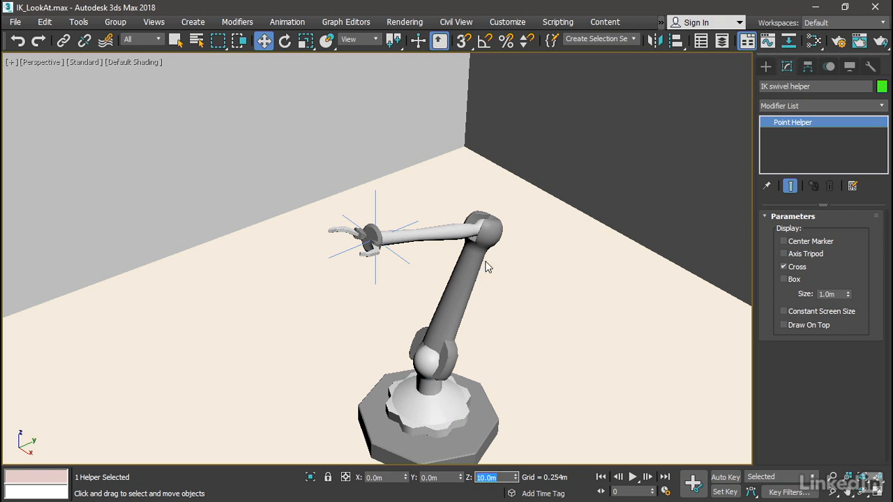
Assign the IK swivel helper as the solver plane's target for the arm's IK chain.
scroll(516, 150, "down", 8)
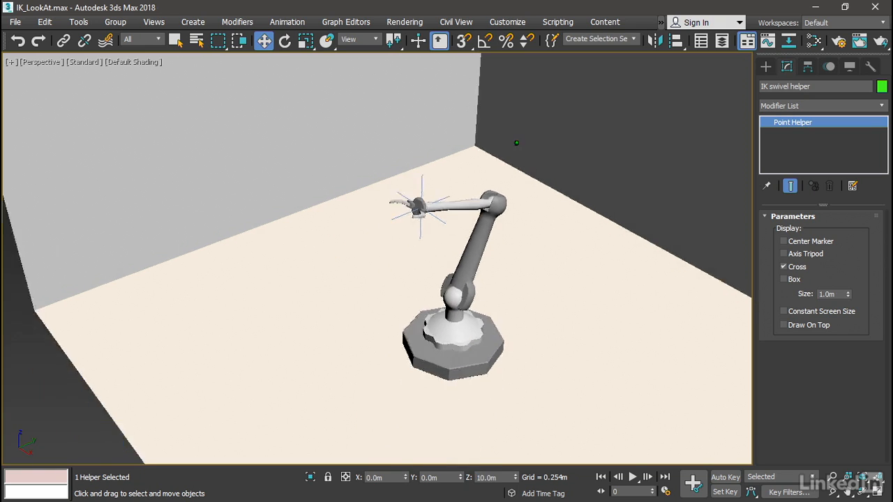
mouse_move(469, 282)
middle_mouse_down("alt")
mouse_move(479, 291)
mouse_move(495, 236)
mouse_move(455, 286)
middle_mouse_up("alt")
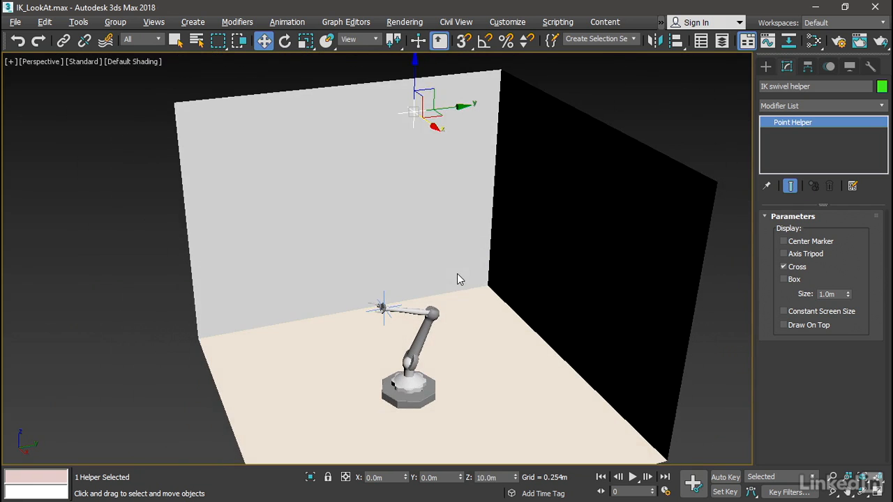
scroll(424, 278, "up", 4)
scroll(426, 279, "down", 3)
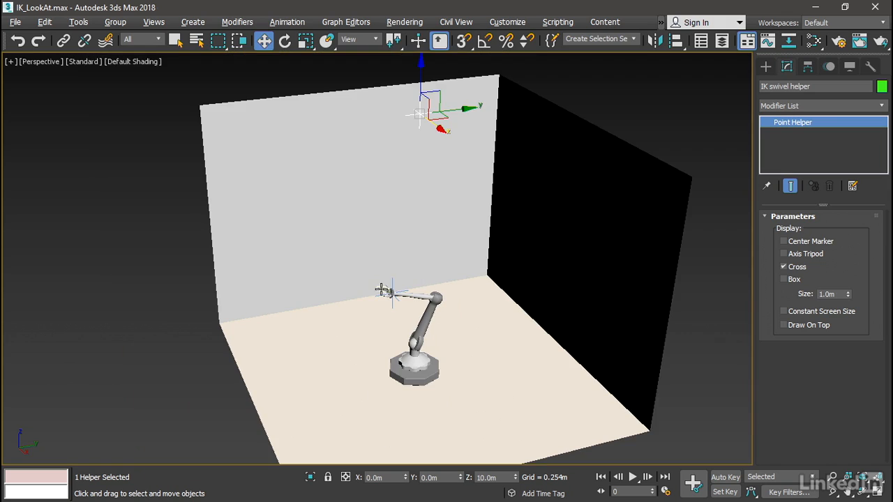
left_click(393, 281)
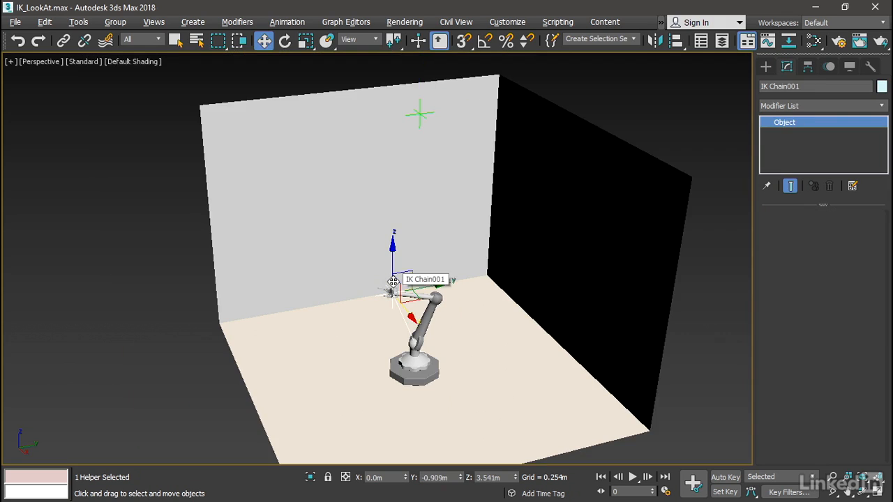
left_click(827, 67)
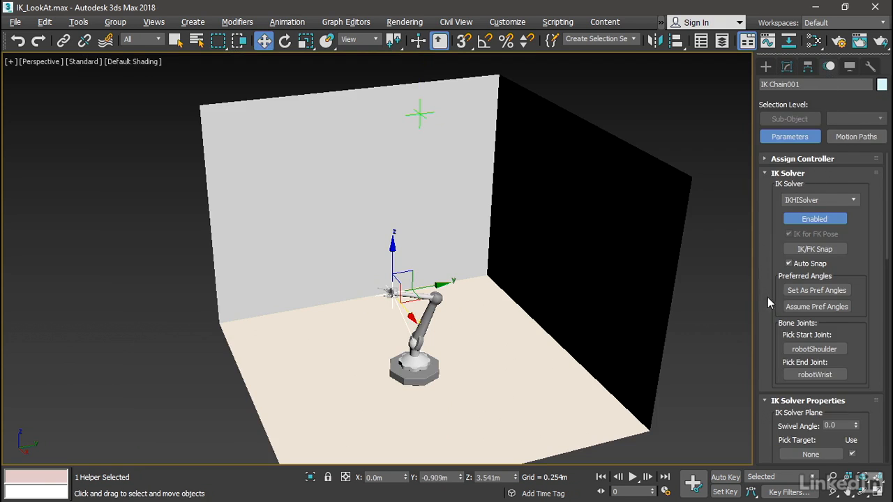
left_click_drag(767, 297, 779, 169)
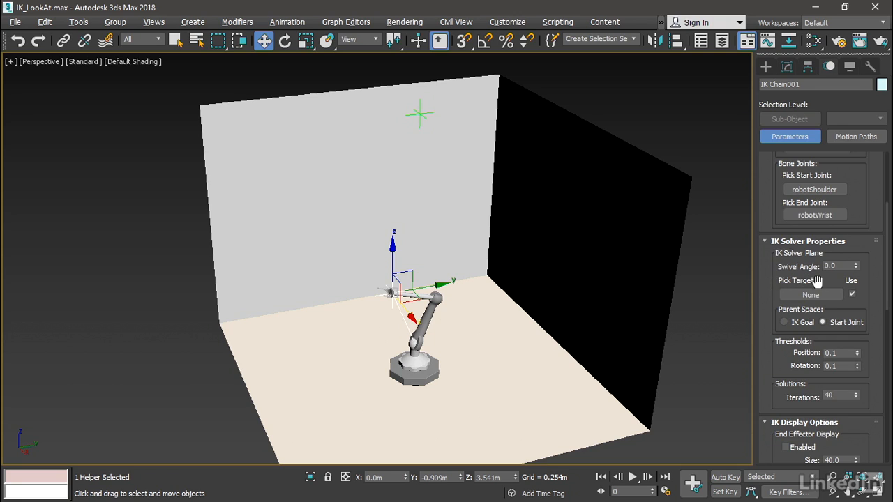
left_click(794, 298)
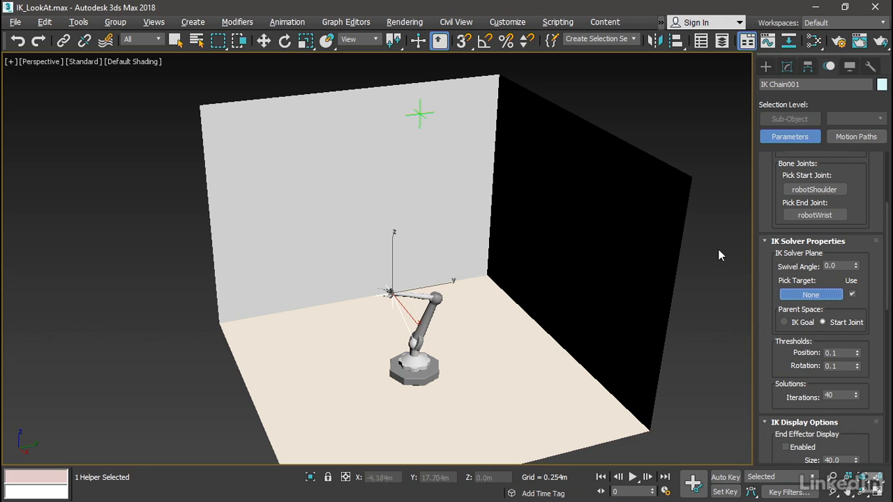
left_click(419, 113)
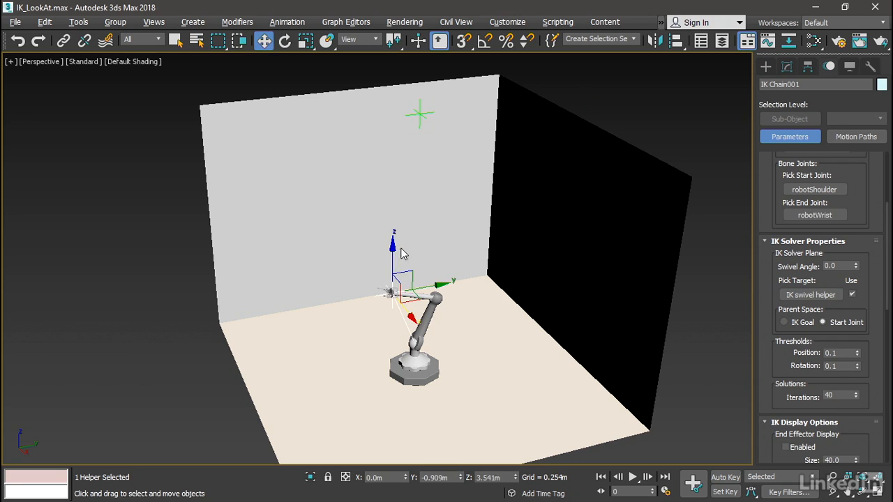
Move the IK goal to about Y -1.6 m and Z 3.32 m, then test another move in the XY plane and cancel it.
left_click_drag(393, 246, 389, 310)
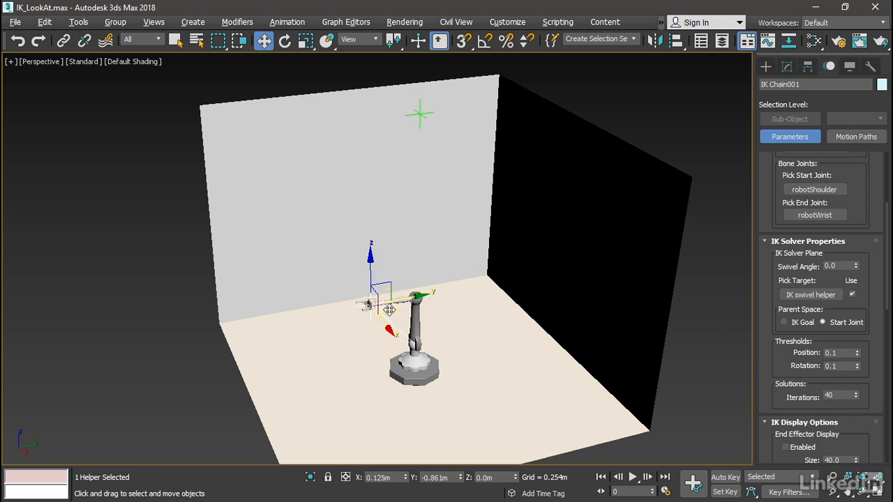
scroll(446, 307, "up", 5)
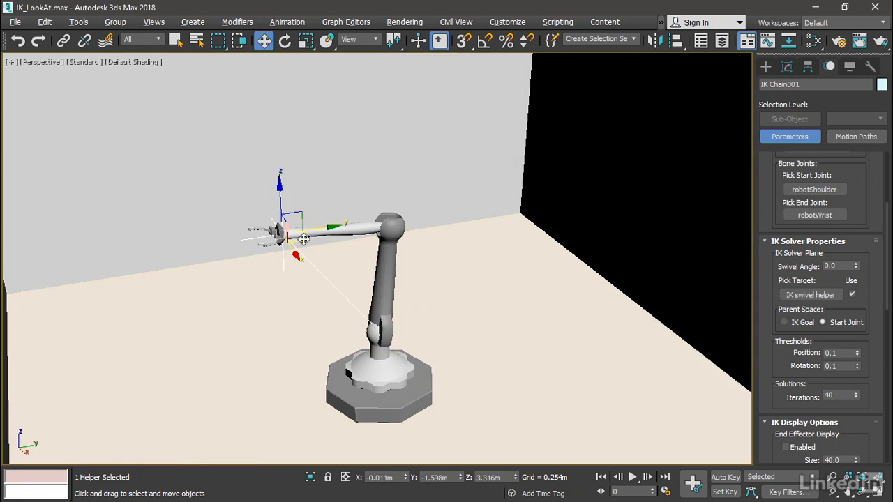
middle_click_drag(362, 267, 360, 281, "alt")
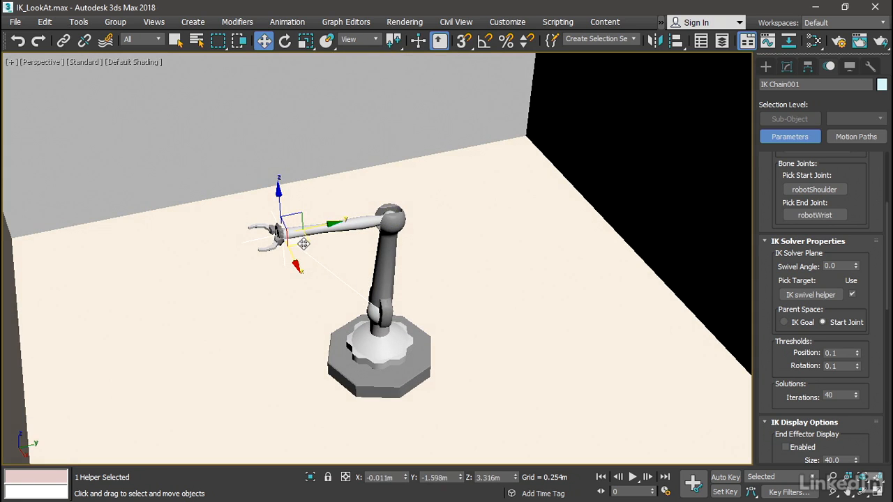
left_click_drag(304, 243, 509, 261)
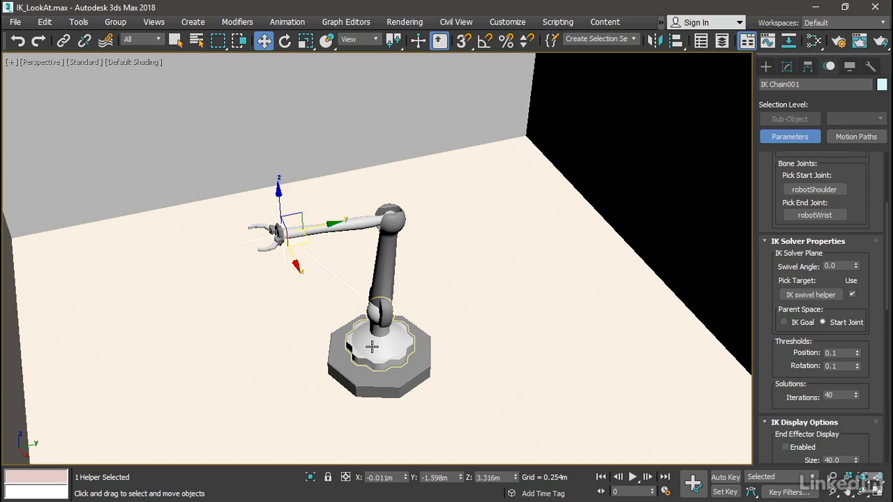
Create a second Point helper on the floor beside the robot, displayed as a 2 m box without the cross.
left_click(767, 67)
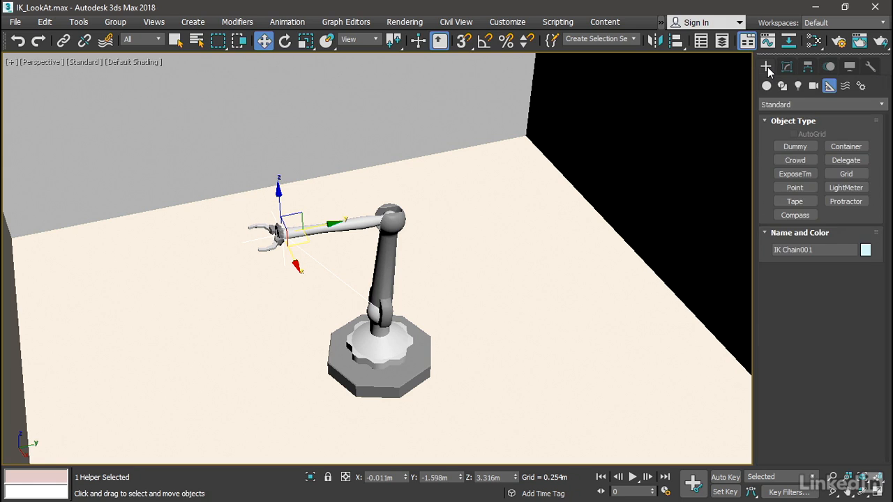
left_click(805, 187)
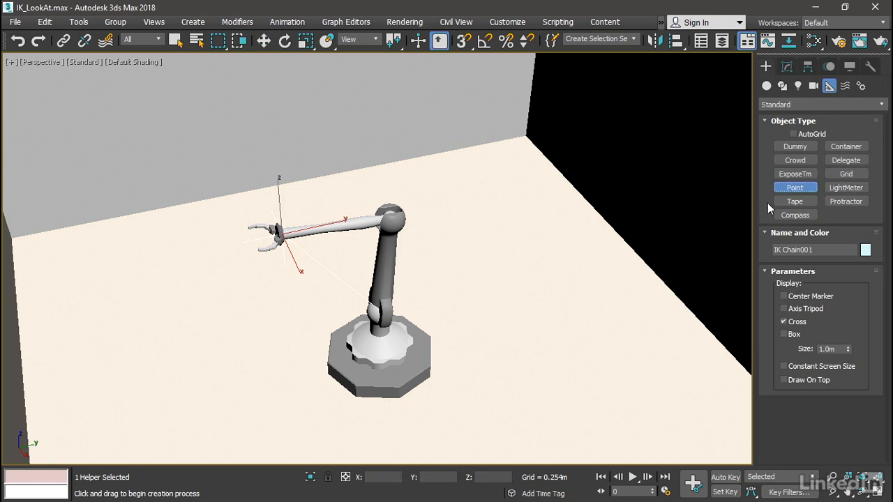
left_click(511, 363)
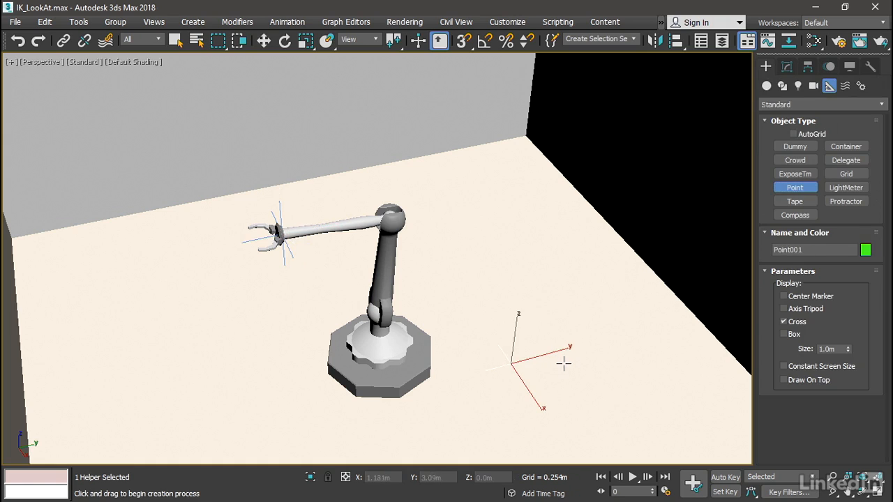
double_click(836, 351)
type("2")
key("Return")
left_click(784, 334)
left_click(782, 322)
Rename the new box-shaped point helper "turntable lookat helper".
middle_click_drag(488, 342, 491, 293, "alt")
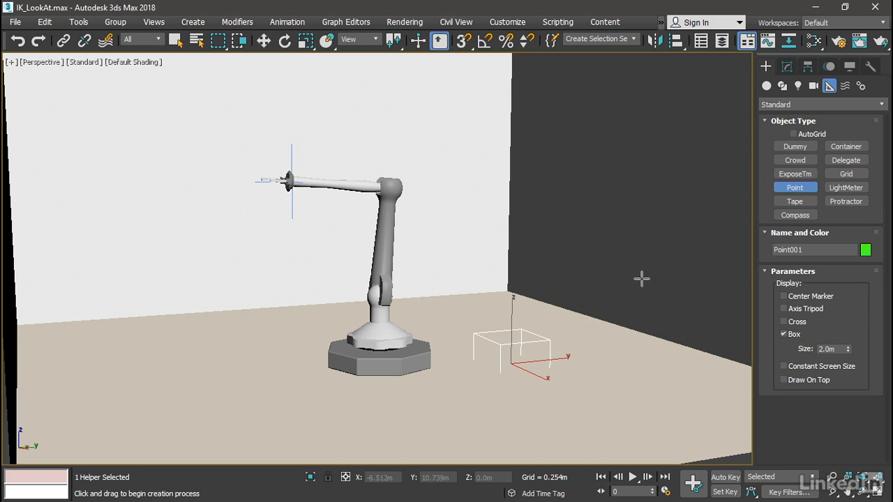
left_click(788, 67)
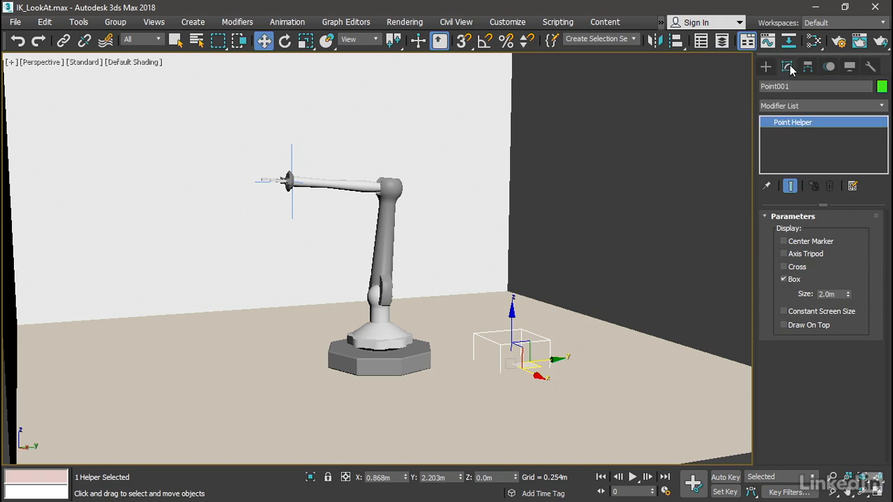
left_click(803, 86)
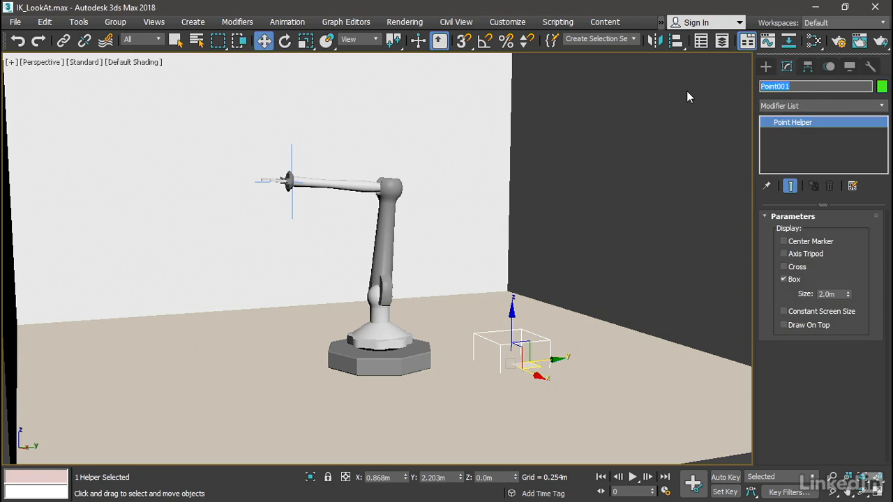
type("turntable lookat help")
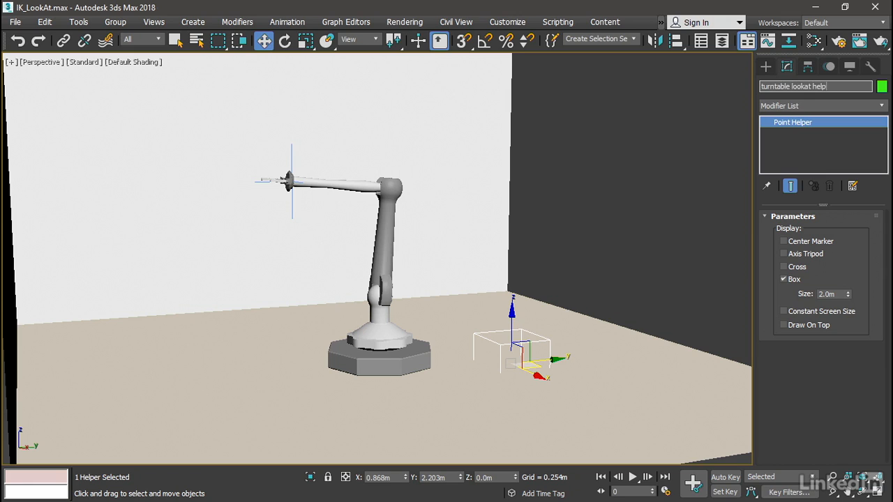
type("er")
key("Return")
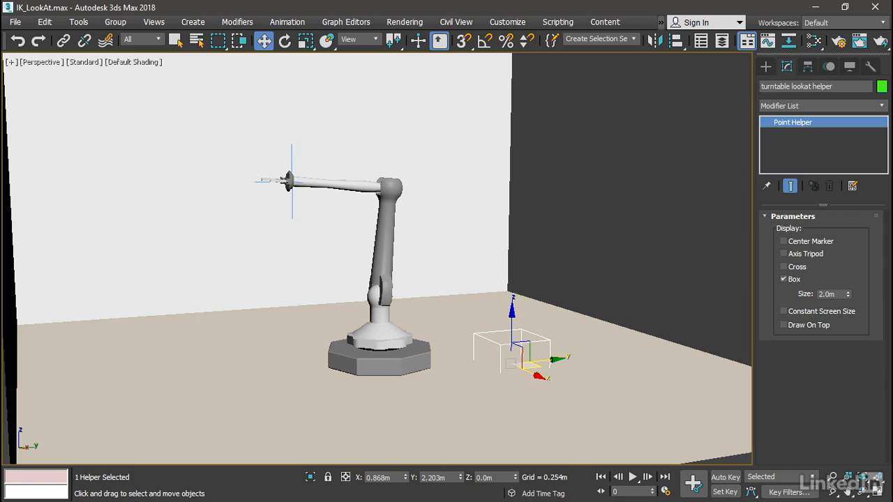
Turn on 3D snapping to pivots and snap the turntable lookat helper onto the pivot of robotTurntable.
left_click(466, 46)
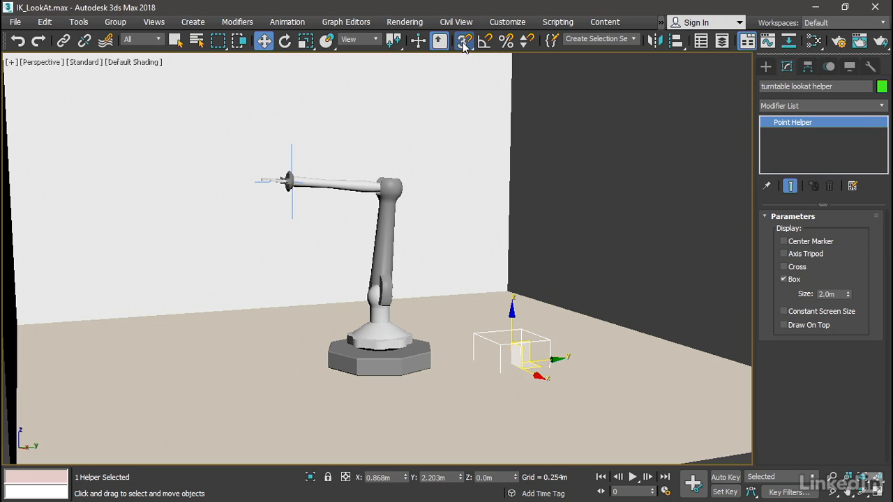
right_click(465, 46)
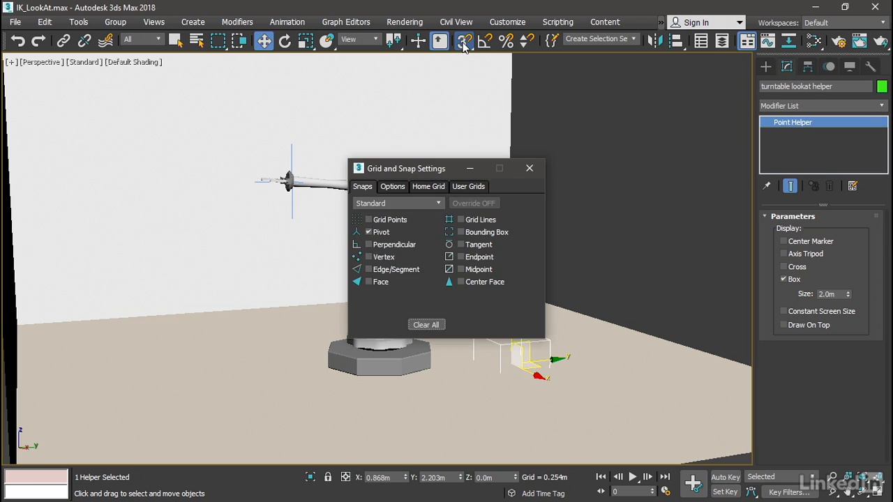
left_click(368, 232)
left_click(368, 220)
left_click(369, 232)
left_click(530, 169)
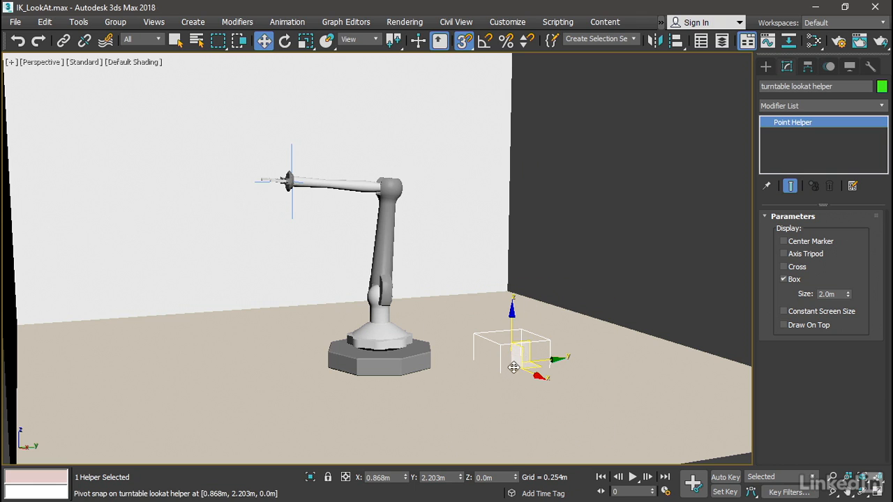
left_click_drag(514, 367, 374, 343)
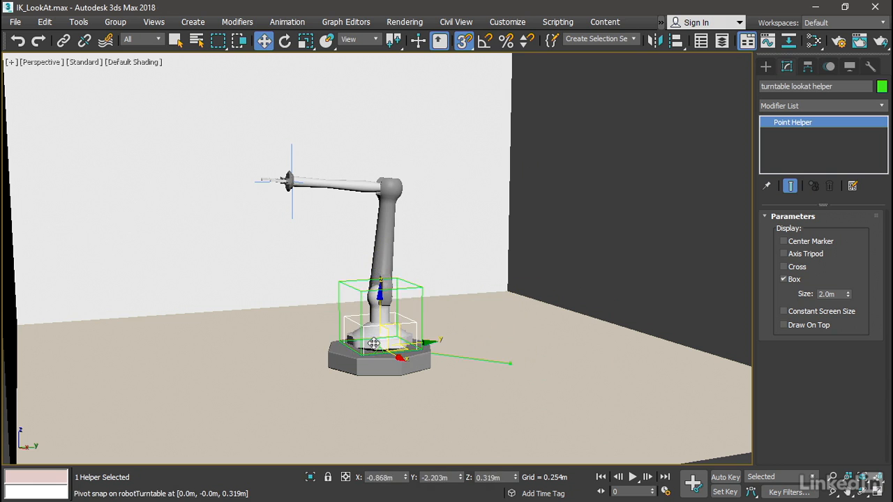
Unlink robotShoulder from its parent in the robot arm hierarchy.
scroll(491, 359, "up", 4)
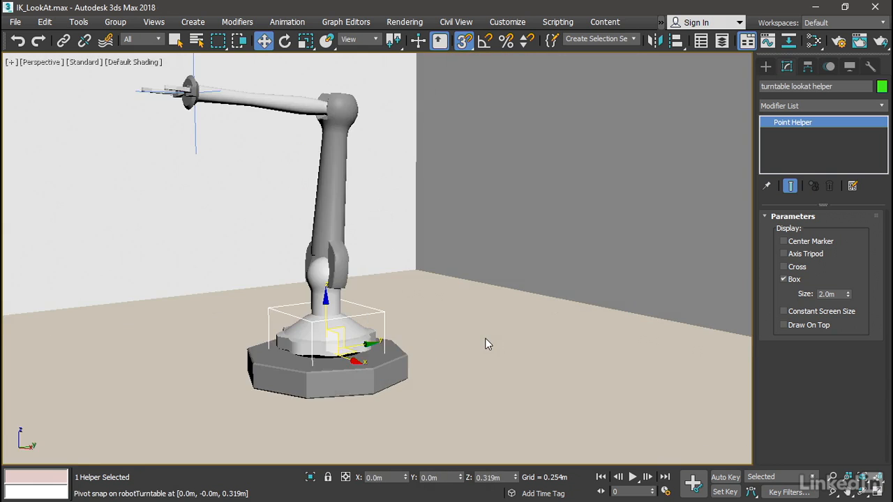
mouse_move(486, 343)
middle_mouse_down("alt")
mouse_move(495, 309)
mouse_move(496, 335)
middle_mouse_up("alt")
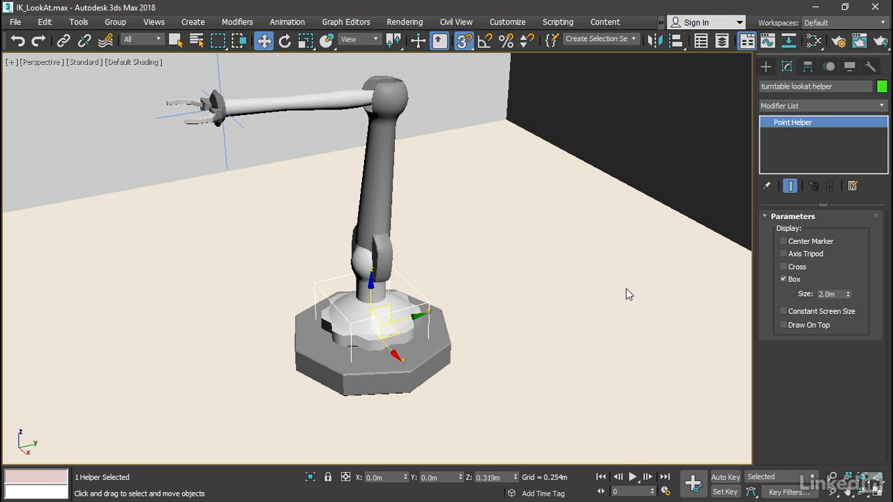
left_click(381, 203)
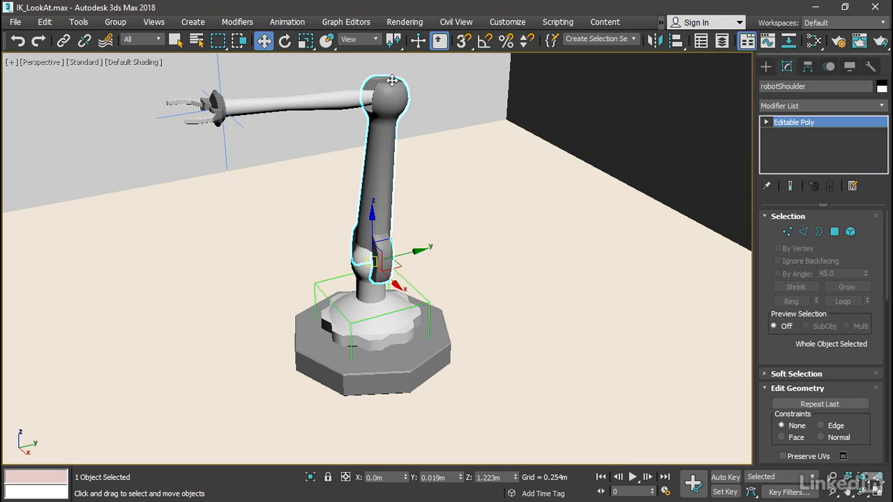
left_click(83, 42)
left_click(83, 42)
Link the turntable lookat helper to robotBase as its parent, and link robotTurntable to the turntable lookat helper.
left_click(63, 41)
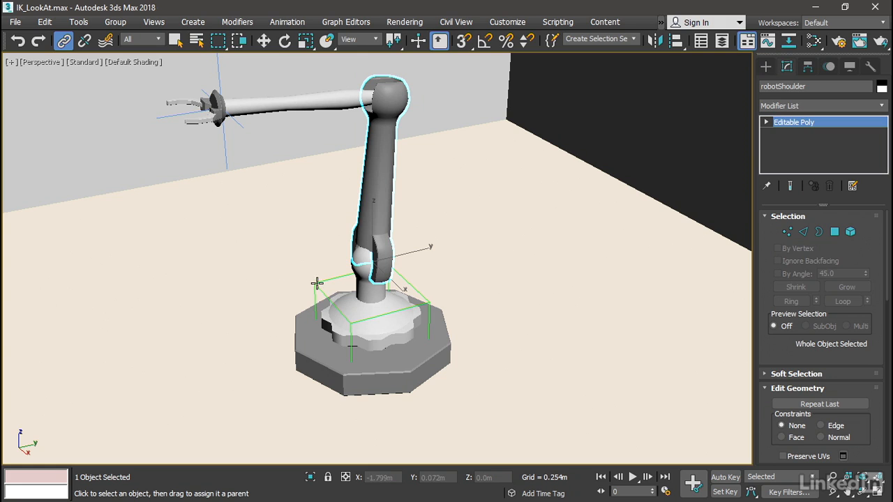
left_click_drag(316, 283, 302, 351)
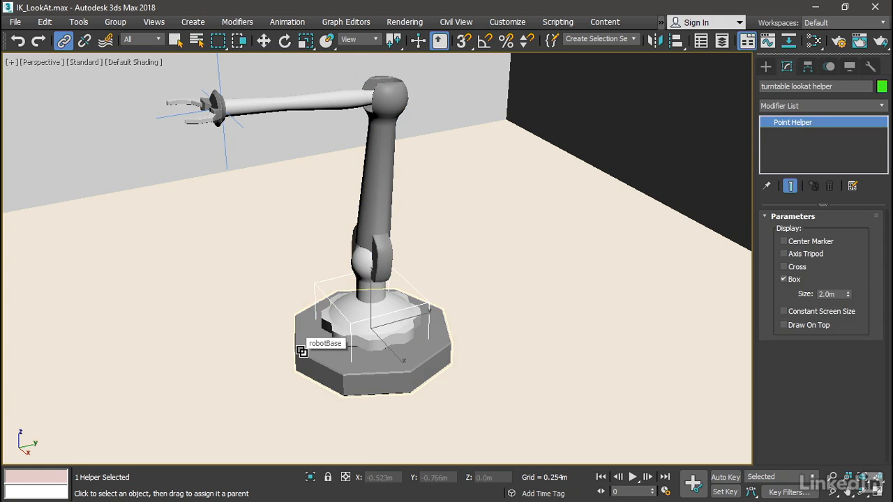
left_click(360, 311)
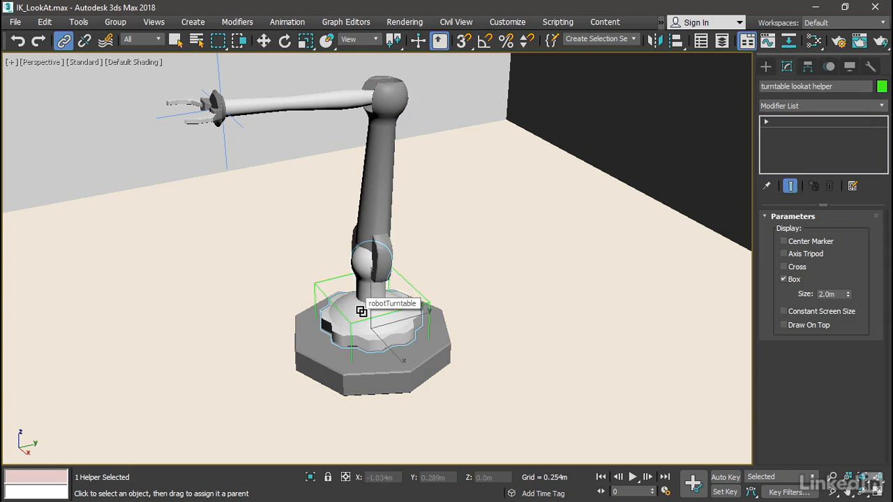
left_click_drag(361, 311, 332, 283)
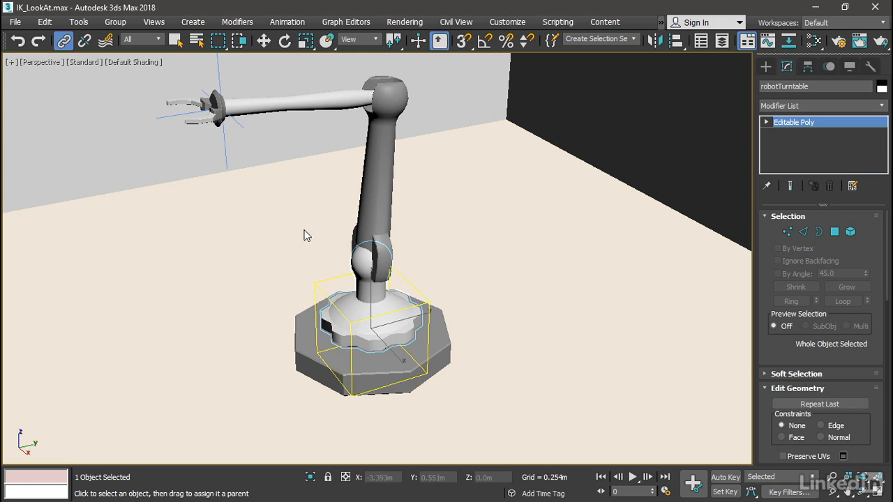
Test the links by moving robotBase to about X -2.5 m and the turntable lookat helper to Y 1.7 m, undoing each move.
left_click(263, 41)
left_click(307, 336)
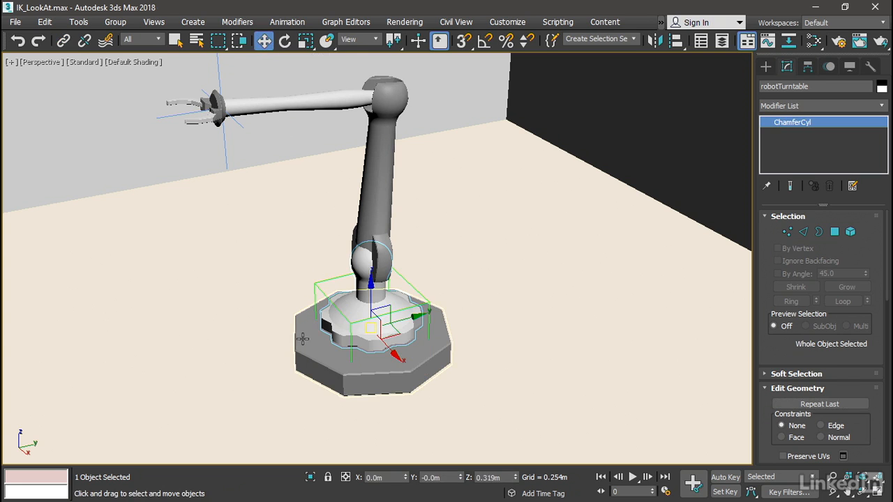
left_click_drag(395, 353, 314, 269)
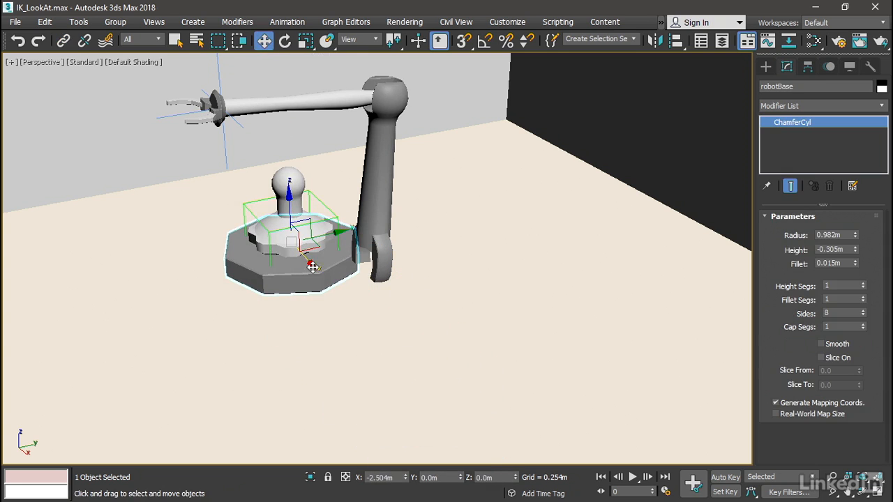
key("ctrl+z")
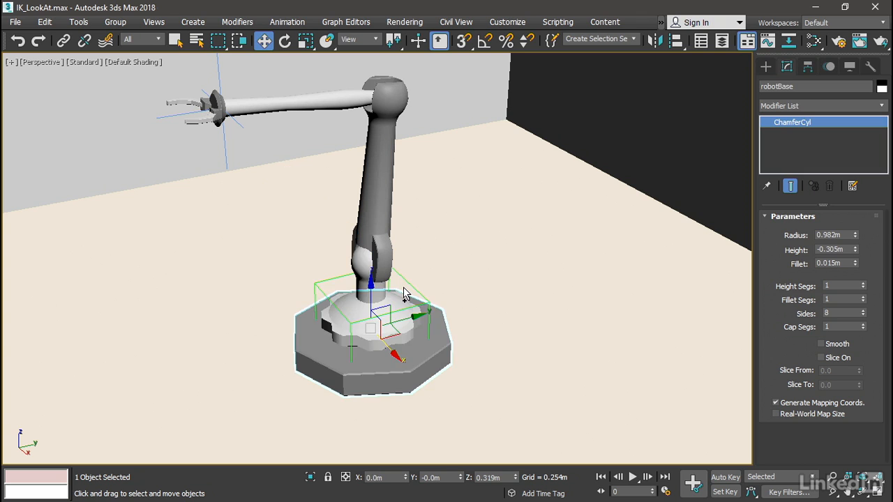
left_click(319, 284)
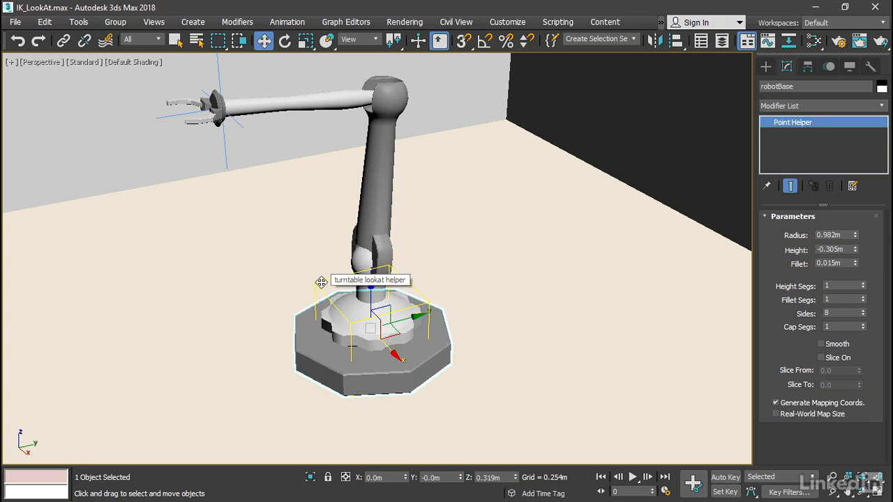
left_click_drag(417, 315, 538, 262)
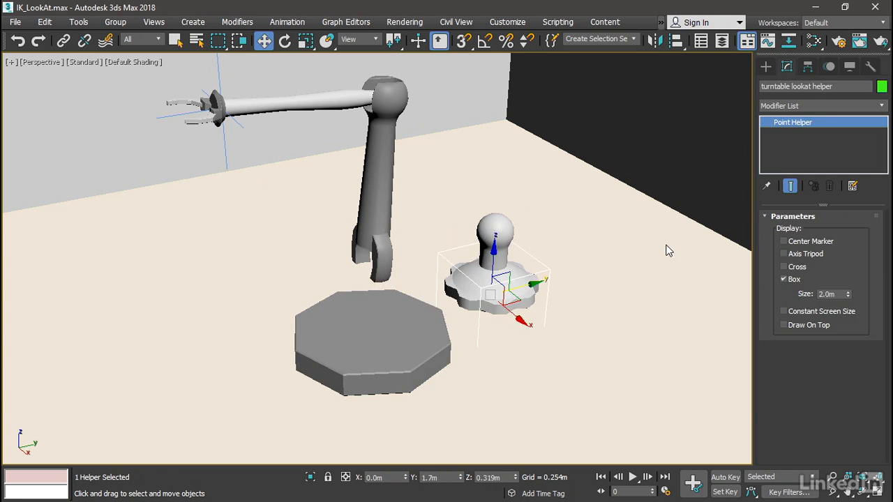
key("ctrl+z")
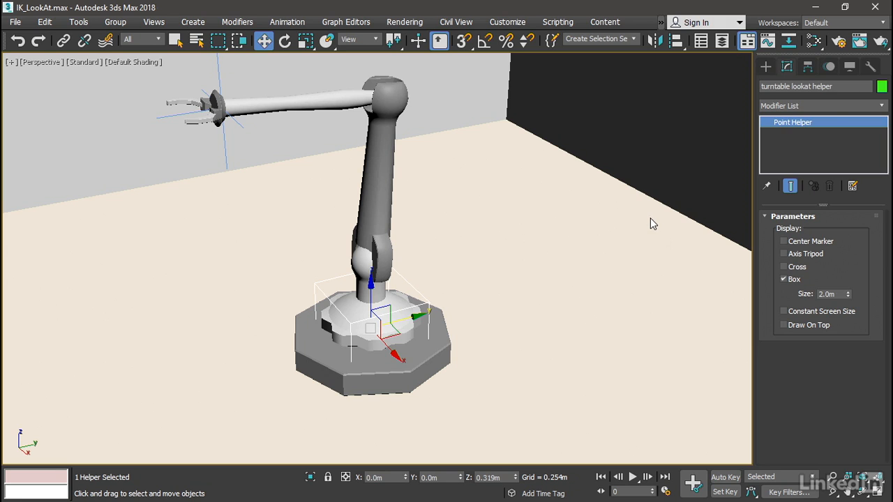
Turn off rotation inheritance on X and Y for robotTurntable, leaving only Z rotation inherited.
left_click(351, 304)
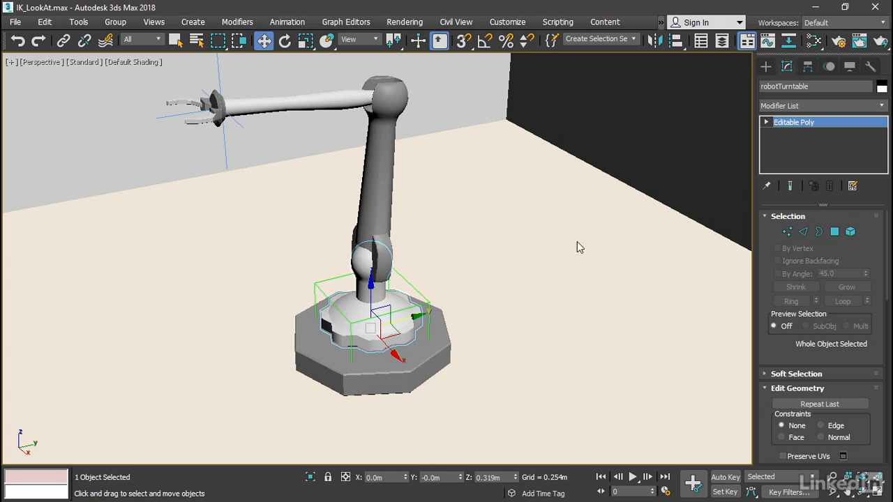
left_click(807, 67)
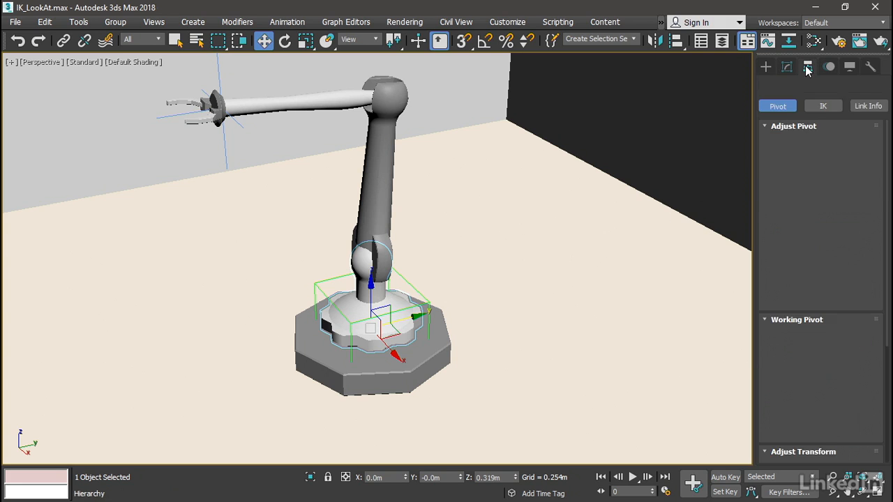
left_click(876, 106)
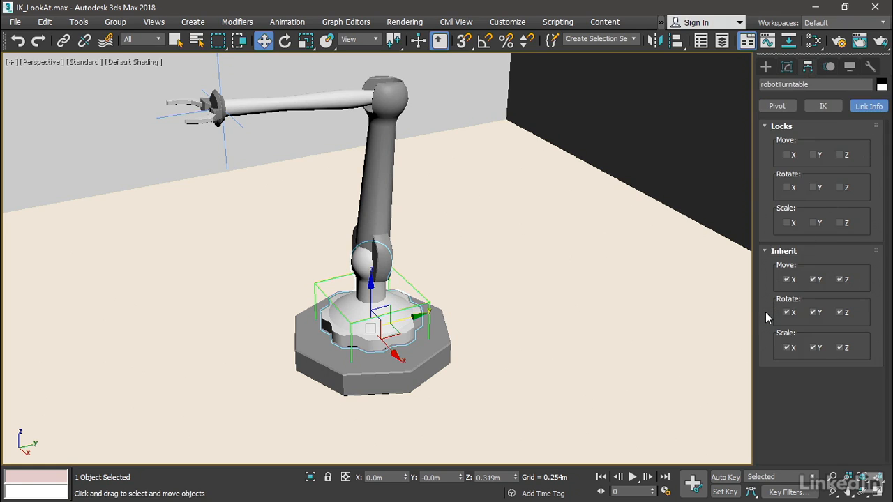
left_click(788, 313)
left_click(814, 313)
Test rotating the turntable lookat helper about 45 degrees in Z and about -49 degrees in X, reverting each rotation.
left_click(284, 41)
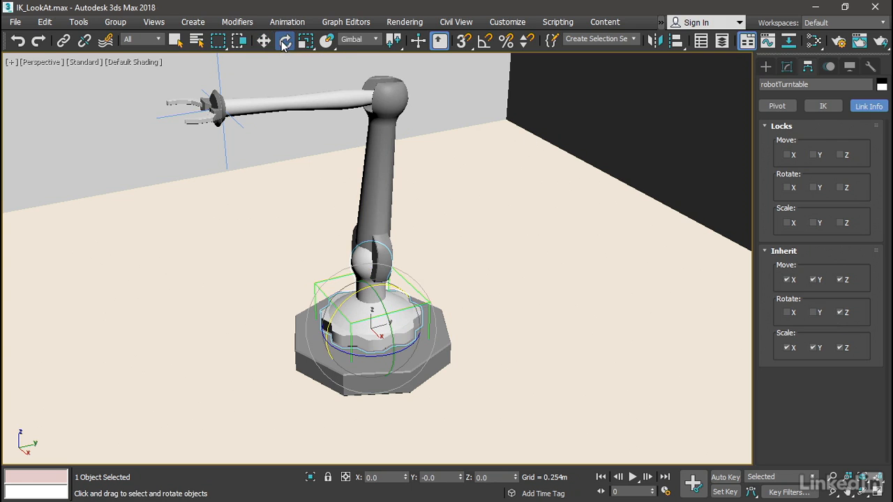
left_click(316, 283)
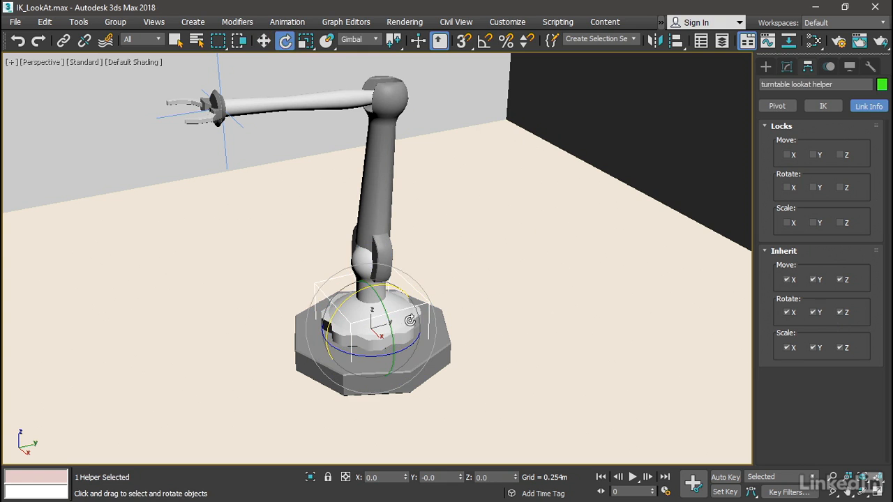
left_click_drag(375, 353, 628, 301)
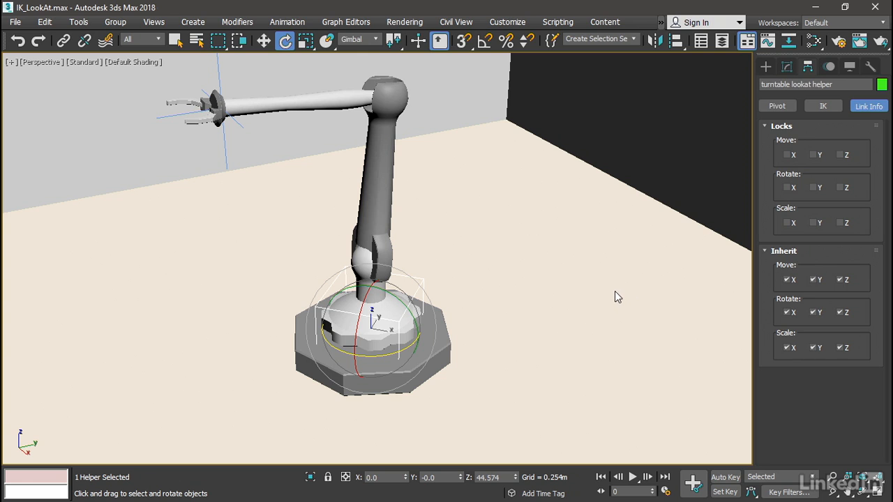
key("ctrl+z")
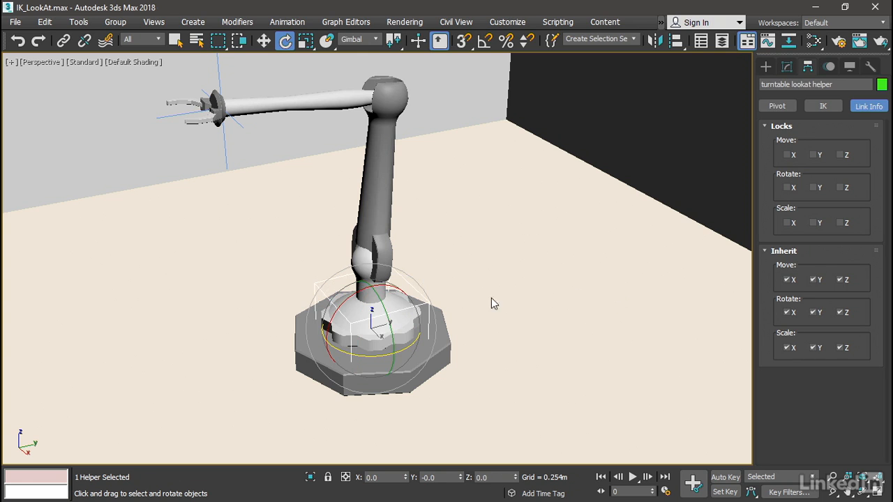
left_click_drag(357, 297, 412, 269)
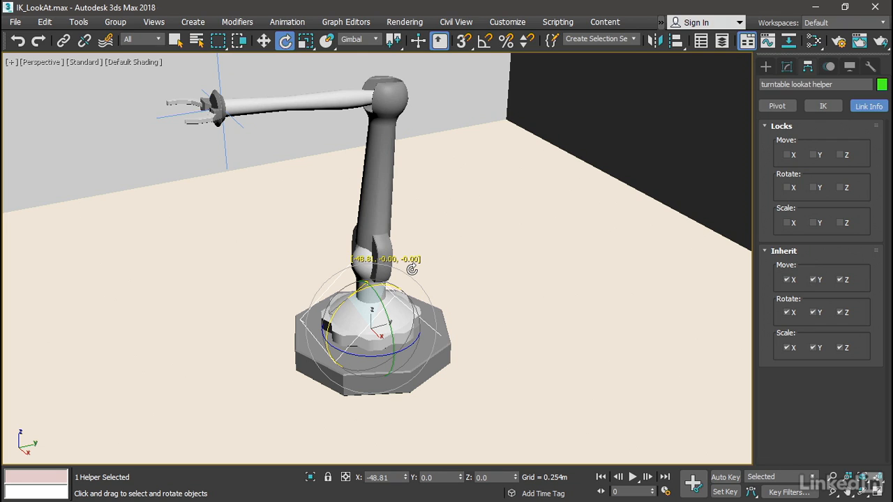
right_click(412, 270)
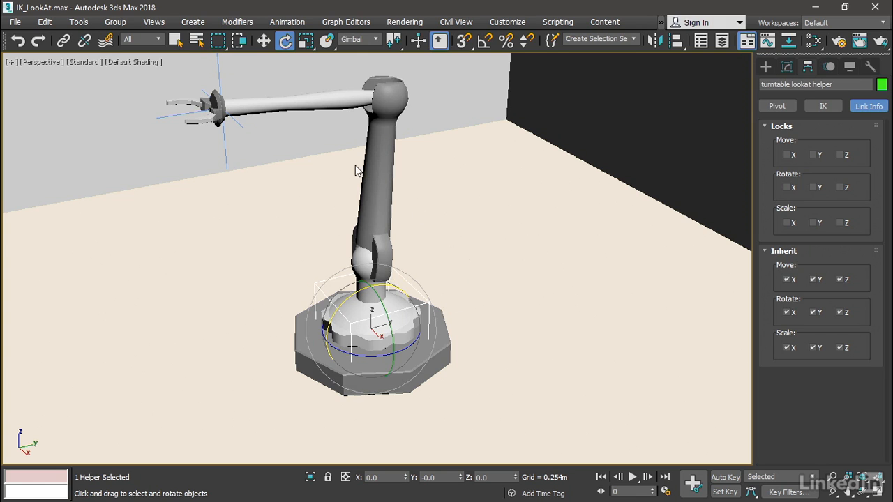
Apply a LookAt constraint to the turntable lookat helper with the IK goal at the wrist as its target.
left_click(288, 22)
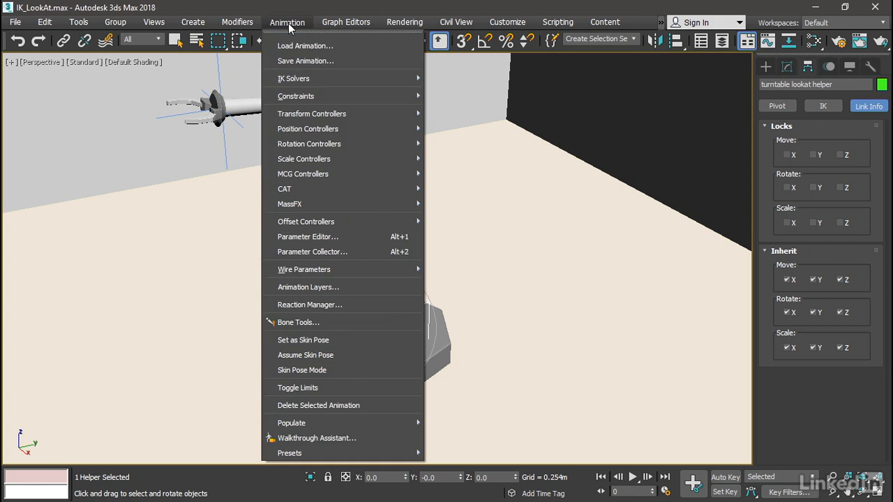
mouse_move(298, 99)
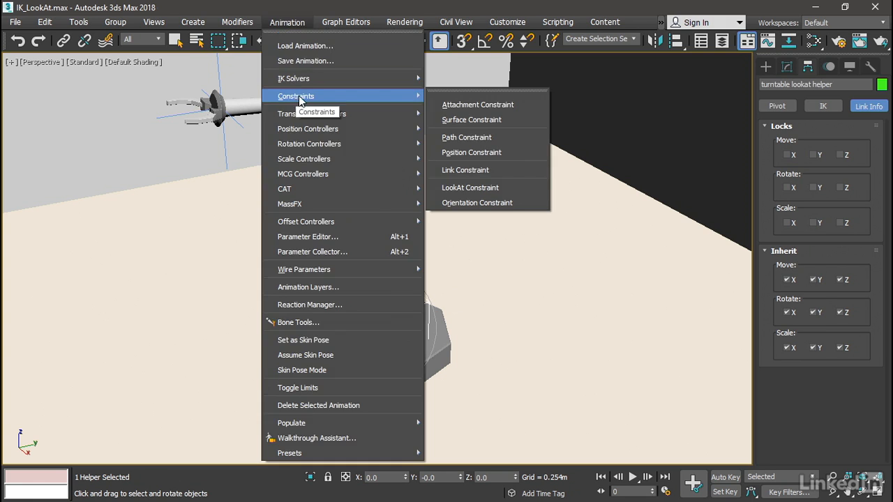
left_click(505, 188)
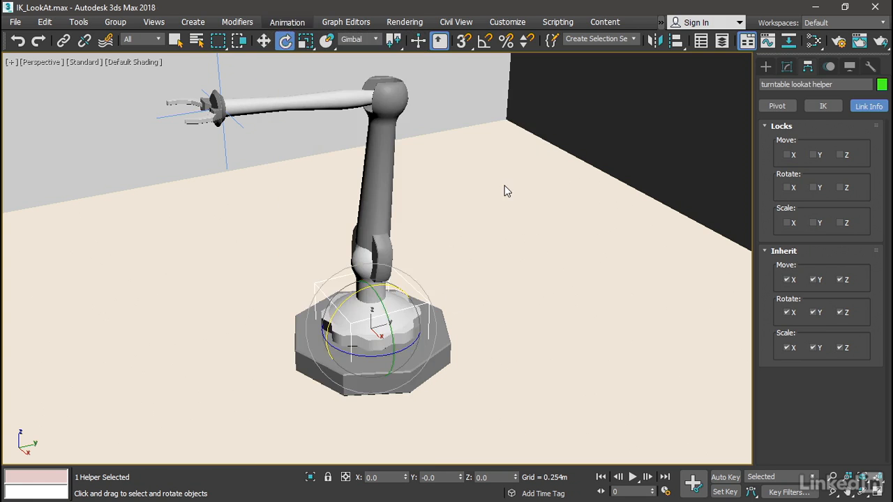
left_click(219, 75)
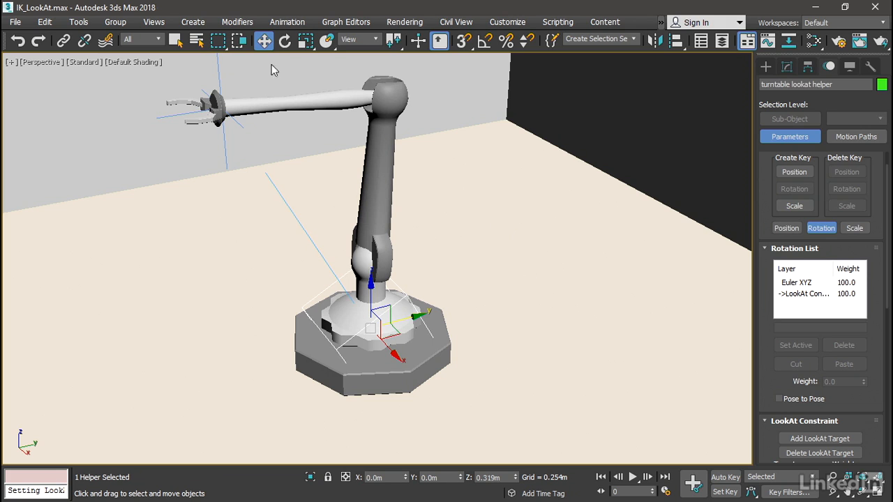
Test the rig by moving the IK goal around the robot, ending at about X 2.36 m, Y 0.46 m, Z 3.63 m.
left_click(219, 73)
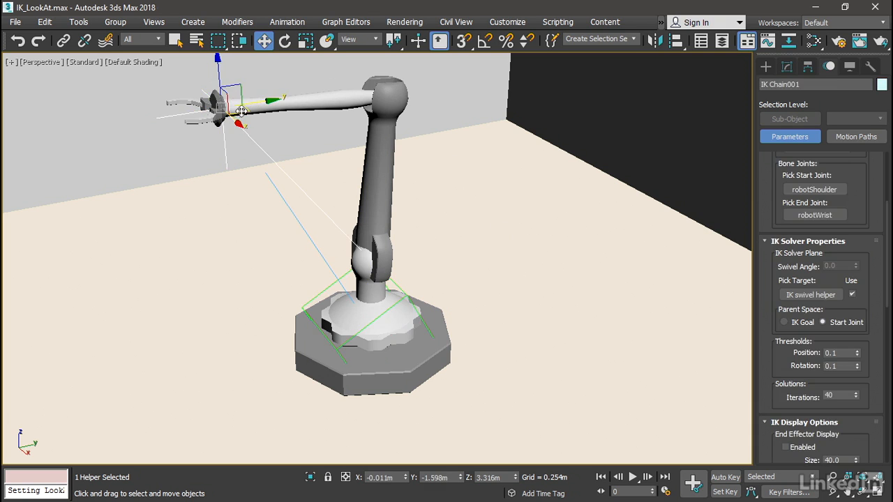
middle_click_drag(262, 153, 258, 170, "alt")
left_click_drag(234, 120, 220, 171)
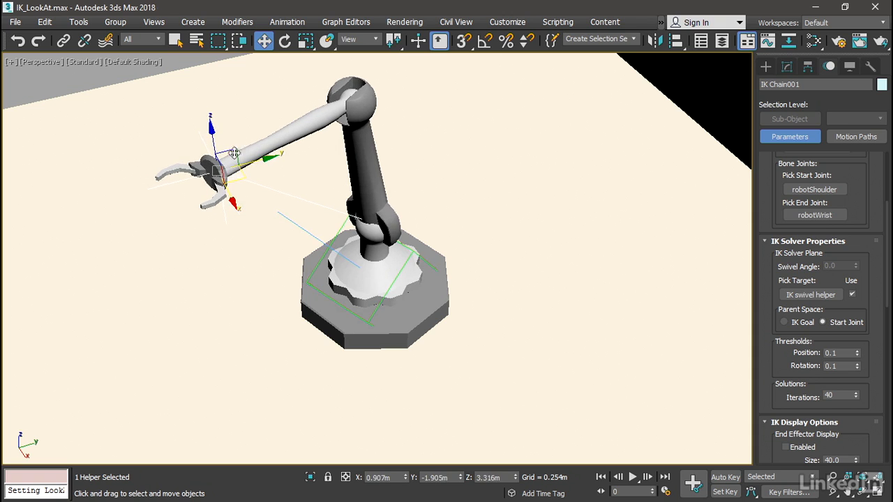
left_click_drag(210, 126, 196, 94)
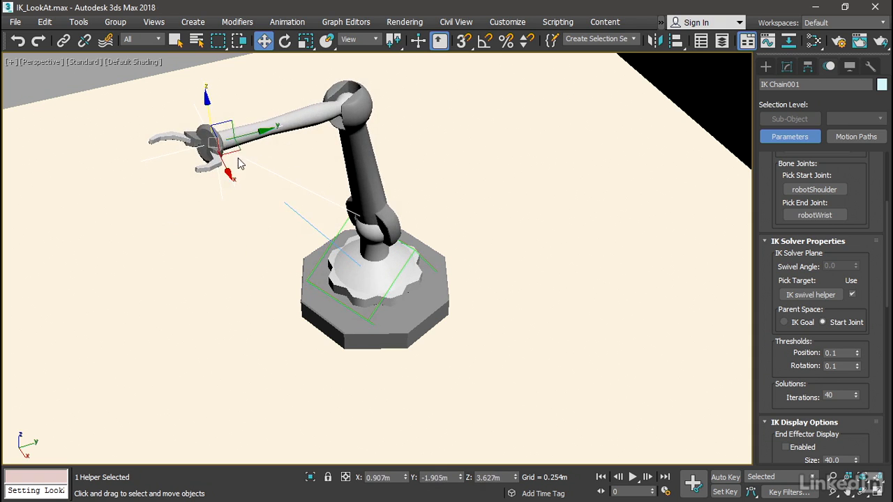
left_click_drag(231, 149, 252, 164)
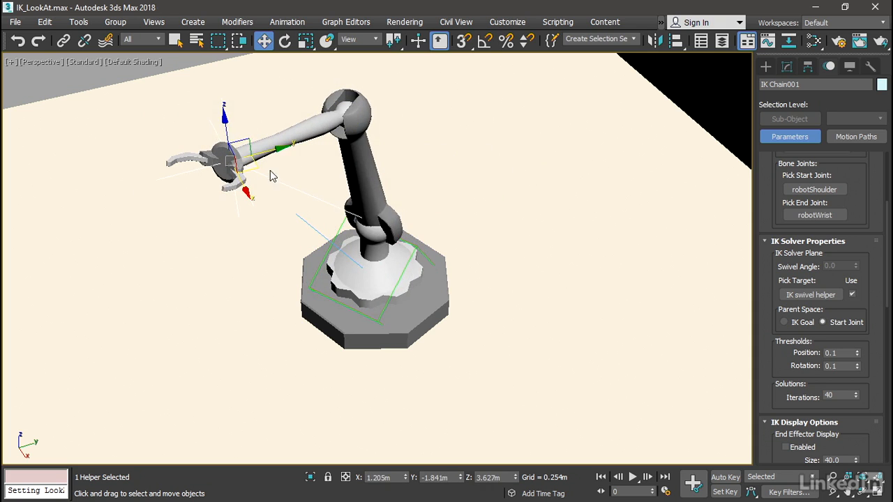
left_click_drag(272, 170, 546, 170)
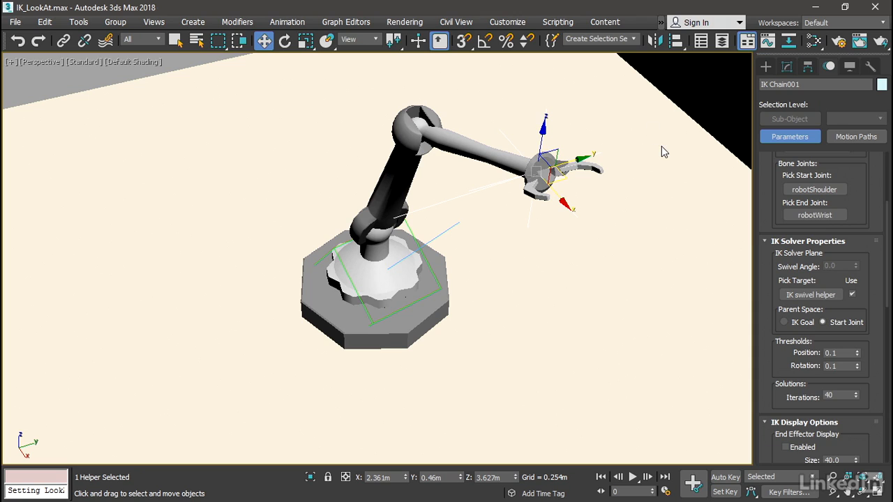